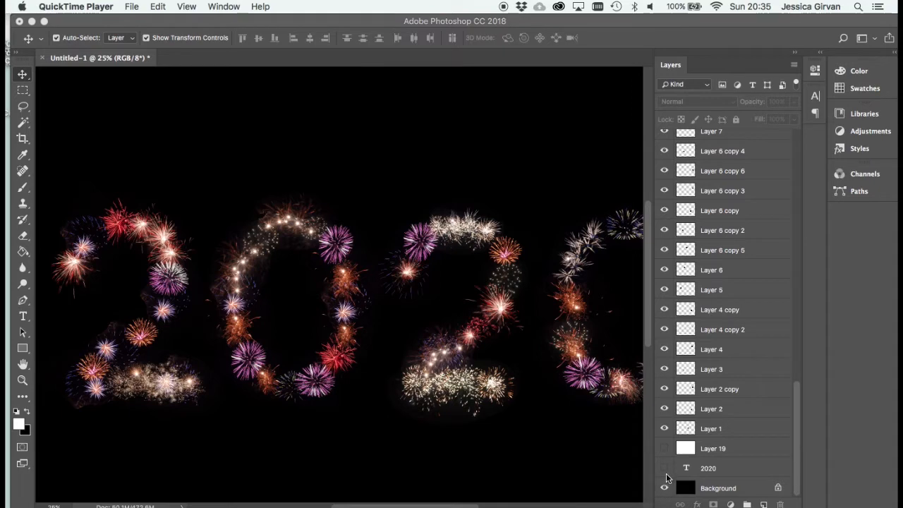
Hide the black Background layer and show the red 2020 text layer beneath the fireworks
{"action": "left_click", "coordinate": [664, 488]}
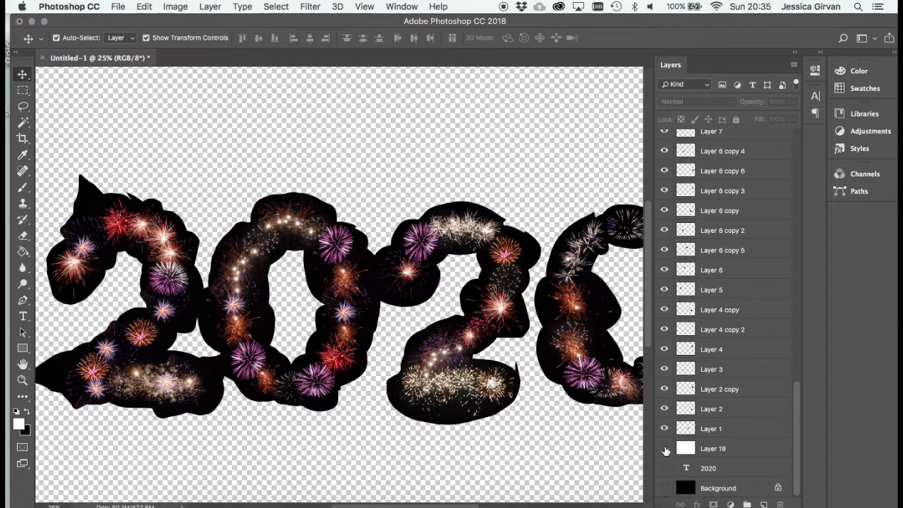
{"action": "left_click", "coordinate": [664, 468]}
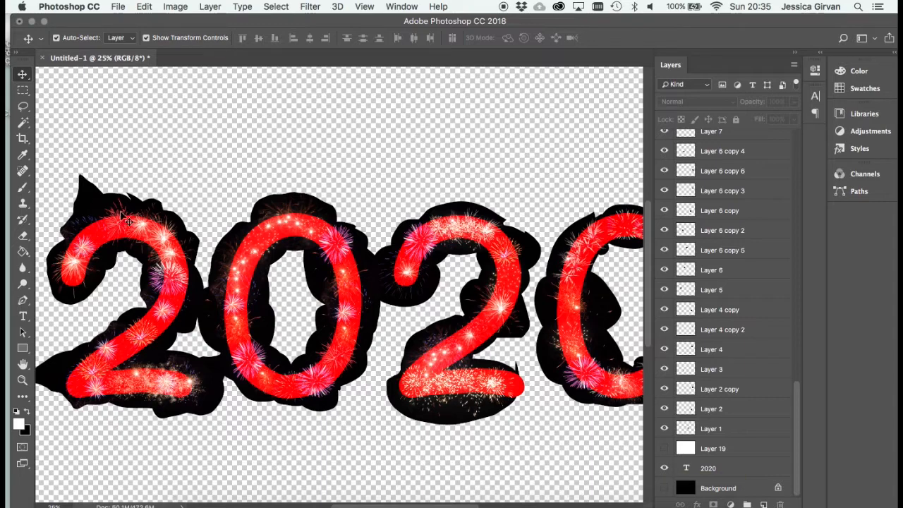
Duplicate the bright burst onto the upper curve and the middle of the diagonal stroke of the first 2
{"action": "key", "text": "super+plus"}
{"action": "key", "text": "super+plus"}
{"action": "left_click_drag", "start_coordinate": [243, 171], "coordinate": [339, 170]}
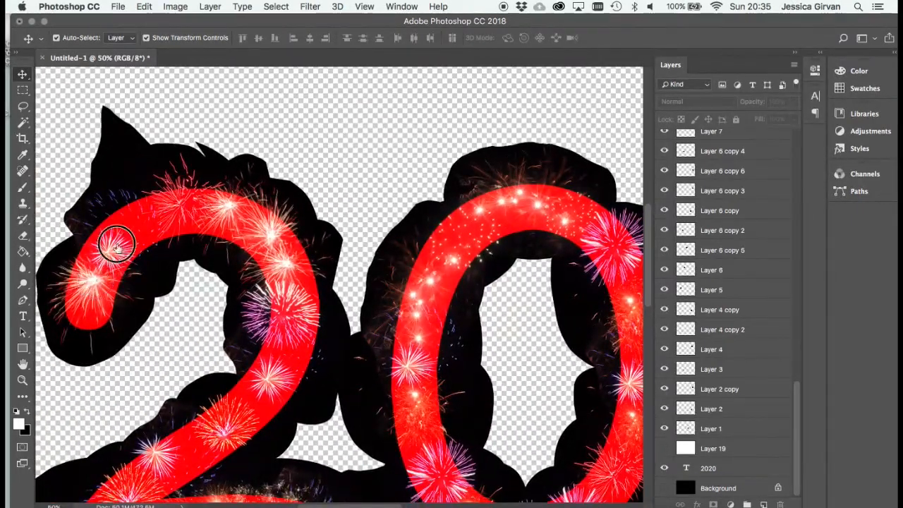
{"action": "left_click_drag", "start_coordinate": [116, 244], "coordinate": [138, 212]}
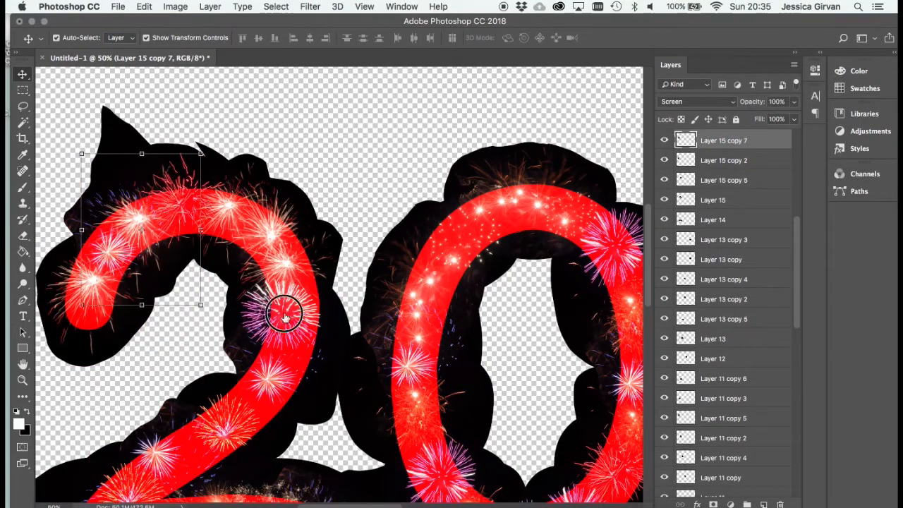
{"action": "left_click_drag", "start_coordinate": [284, 315], "coordinate": [258, 436]}
Duplicate fireworks onto the lower-left corner and diagonal of the first 2, rotating the large copy about -53° along the diagonal
{"action": "scroll", "coordinate": [355, 280], "scroll_direction": "down", "scroll_amount": 2}
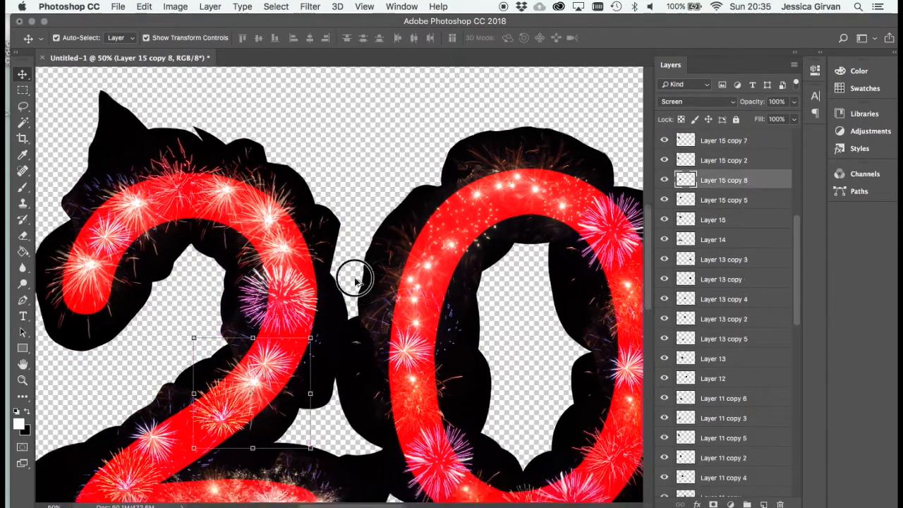
{"action": "scroll", "coordinate": [355, 280], "scroll_direction": "down", "scroll_amount": 10}
{"action": "left_click_drag", "start_coordinate": [125, 311], "coordinate": [101, 343]}
{"action": "left_click_drag", "start_coordinate": [172, 231], "coordinate": [236, 206]}
{"action": "left_click", "coordinate": [270, 120]}
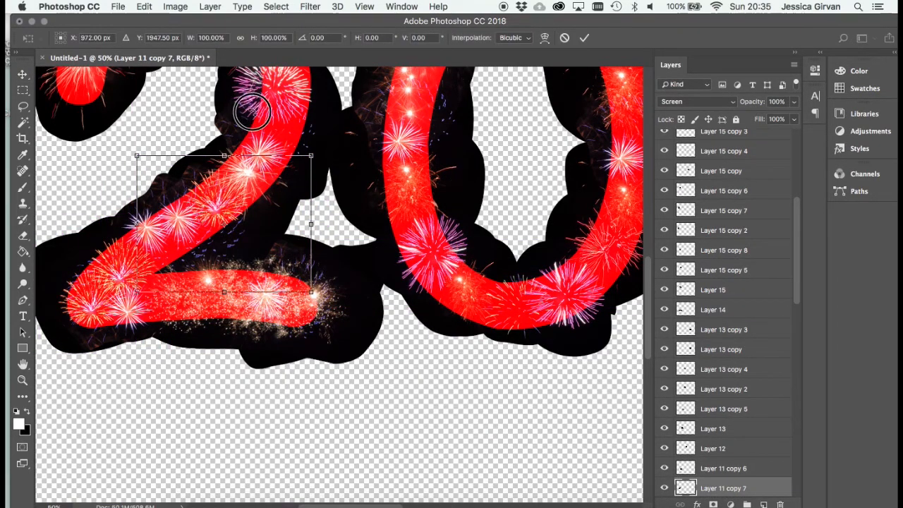
{"action": "left_click_drag", "start_coordinate": [328, 147], "coordinate": [194, 259]}
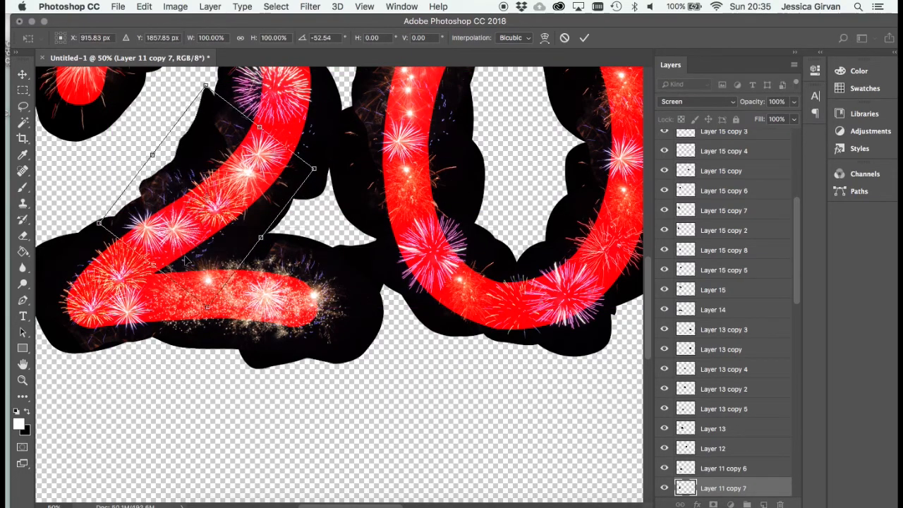
{"action": "key", "text": "Return"}
Duplicate an orange firework onto the upper-left curve of the first 0, then shrink, rotate and reposition it to follow the stroke
{"action": "scroll", "coordinate": [192, 265], "scroll_direction": "up", "scroll_amount": 5}
{"action": "scroll", "coordinate": [192, 264], "scroll_direction": "right", "scroll_amount": 6}
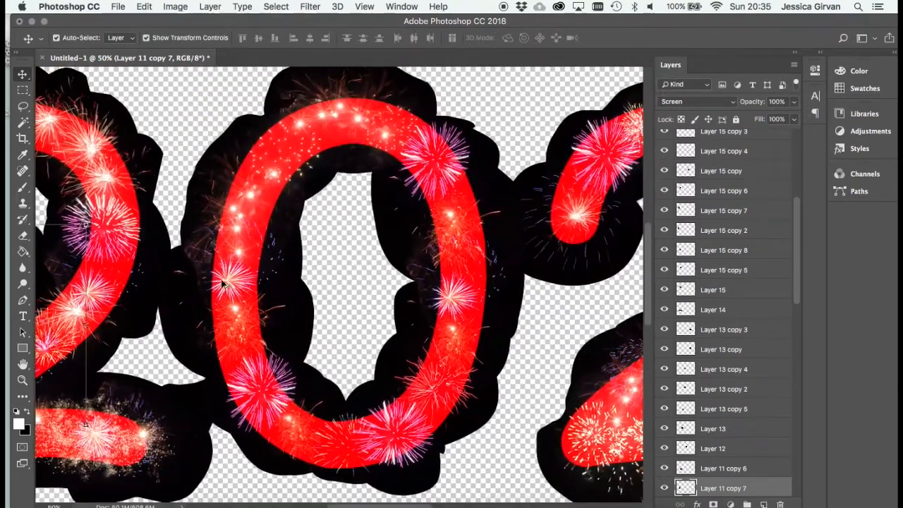
{"action": "left_click_drag", "start_coordinate": [222, 283], "coordinate": [263, 132]}
{"action": "left_click", "coordinate": [354, 95]}
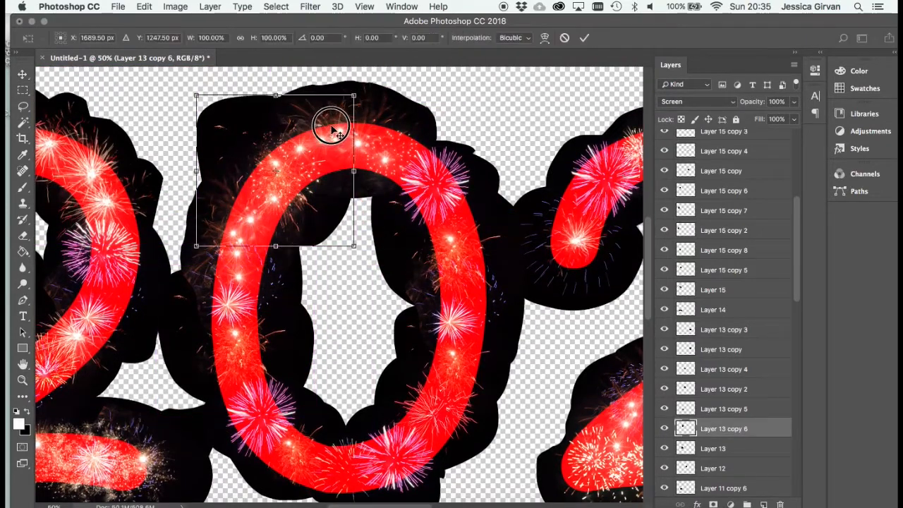
{"action": "left_click_drag", "start_coordinate": [354, 96], "coordinate": [345, 194]}
{"action": "left_click_drag", "start_coordinate": [274, 215], "coordinate": [296, 200]}
{"action": "key", "text": "Return"}
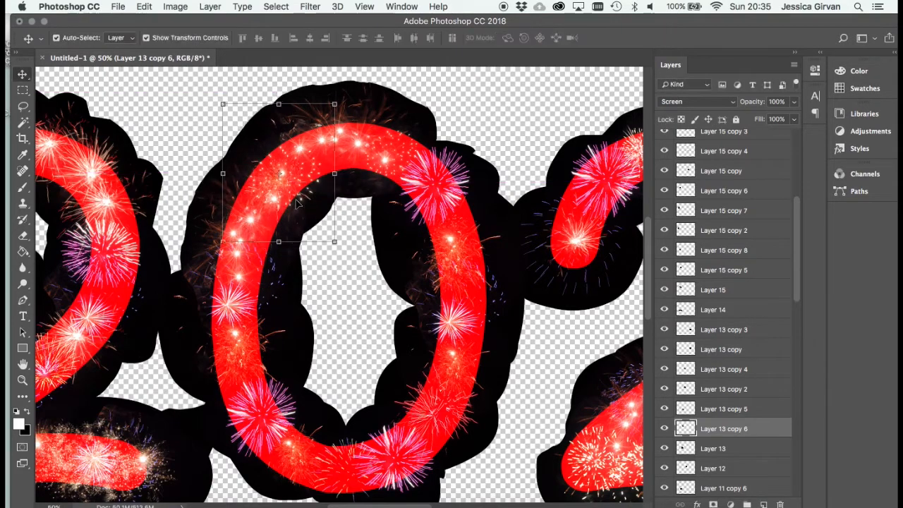
Duplicate the orange firework onto the lower-right curve of the first 0, scaled to about 76% and rotated about 50°
{"action": "left_click_drag", "start_coordinate": [238, 308], "coordinate": [424, 388]}
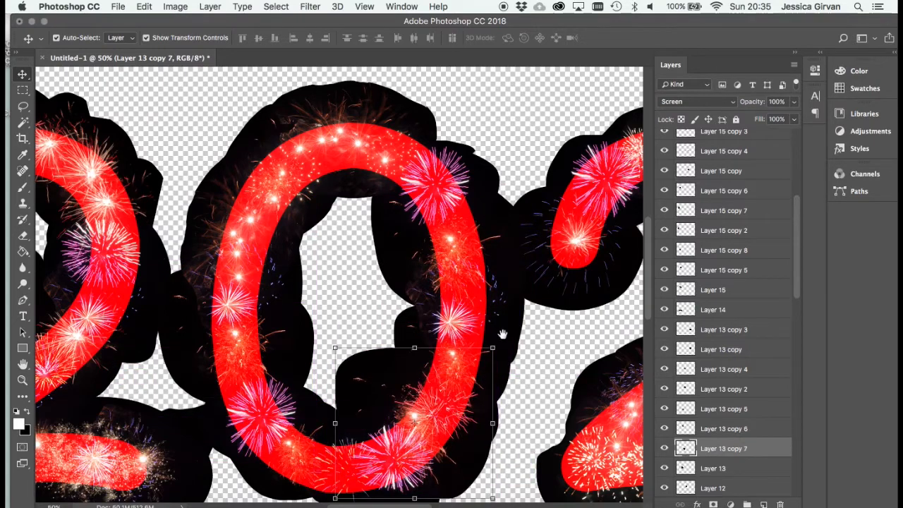
{"action": "left_click", "coordinate": [513, 347]}
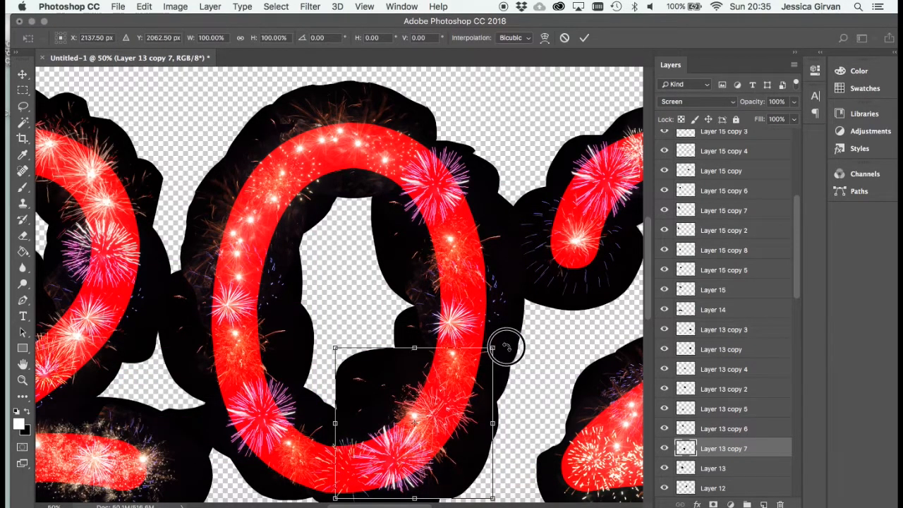
{"action": "left_click_drag", "start_coordinate": [507, 347], "coordinate": [521, 436]}
{"action": "left_click_drag", "start_coordinate": [422, 315], "coordinate": [417, 366]}
{"action": "left_click_drag", "start_coordinate": [431, 447], "coordinate": [436, 430]}
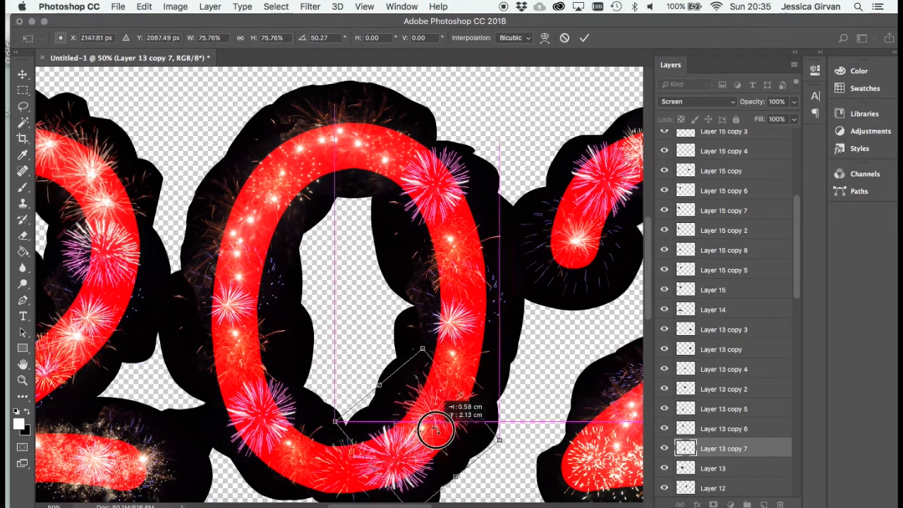
{"action": "key", "text": "Return"}
Duplicate the white burst from the diagonal of the second 2 onto the right end of its base
{"action": "scroll", "coordinate": [234, 161], "scroll_direction": "right", "scroll_amount": 5}
{"action": "scroll", "coordinate": [234, 161], "scroll_direction": "down", "scroll_amount": 2}
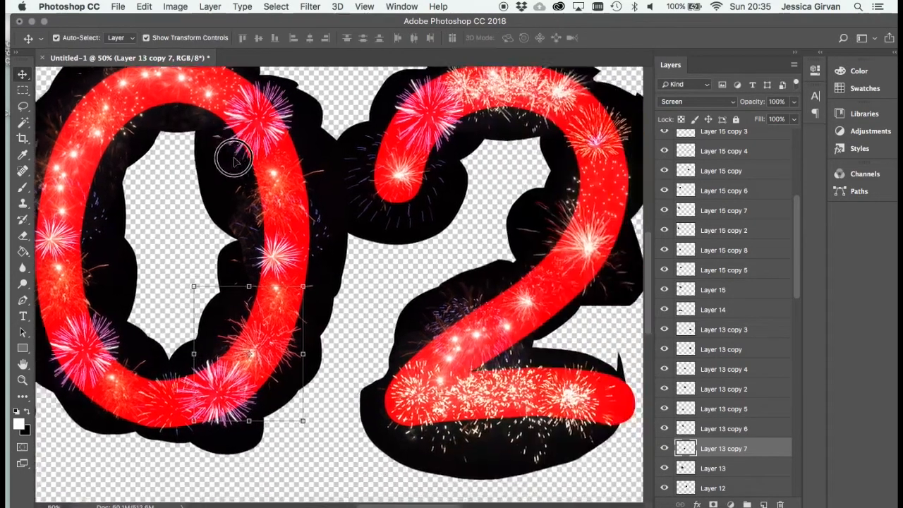
{"action": "scroll", "coordinate": [234, 161], "scroll_direction": "right", "scroll_amount": 5}
{"action": "scroll", "coordinate": [234, 161], "scroll_direction": "up", "scroll_amount": 1}
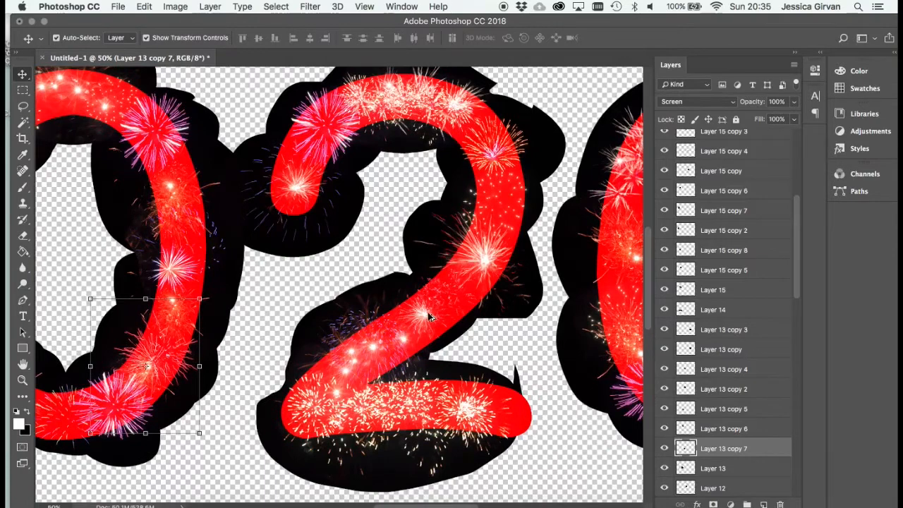
{"action": "left_click_drag", "start_coordinate": [430, 317], "coordinate": [509, 416]}
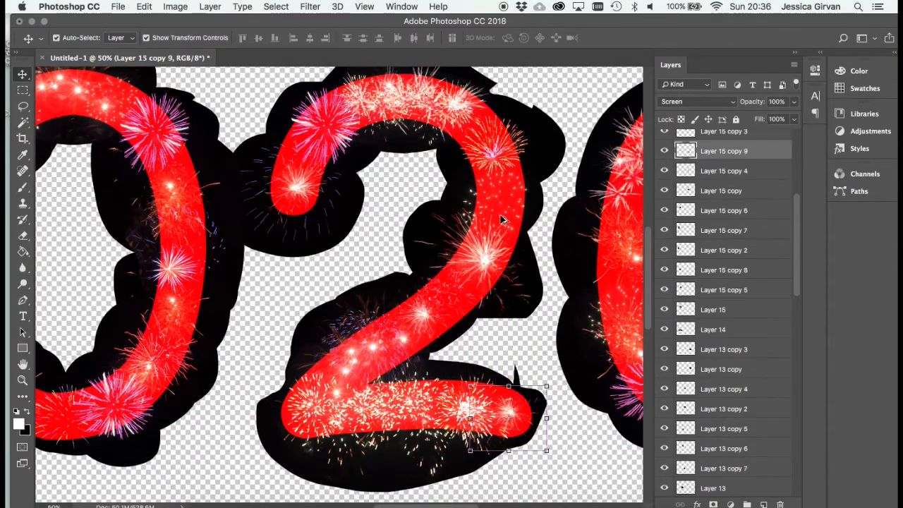
Duplicate the sparkling firework from the right curve of the second 2 onto its base end and shrink it to fit
{"action": "left_click_drag", "start_coordinate": [503, 149], "coordinate": [526, 341]}
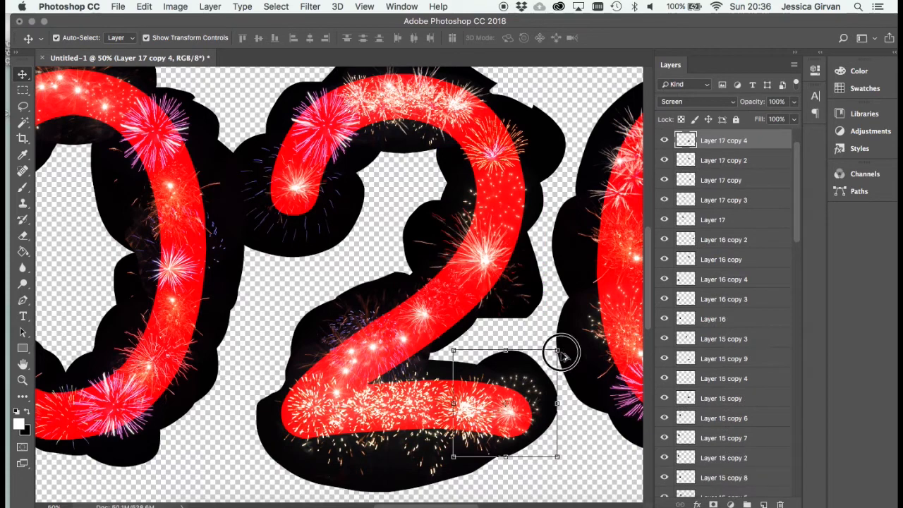
{"action": "left_click", "coordinate": [558, 351]}
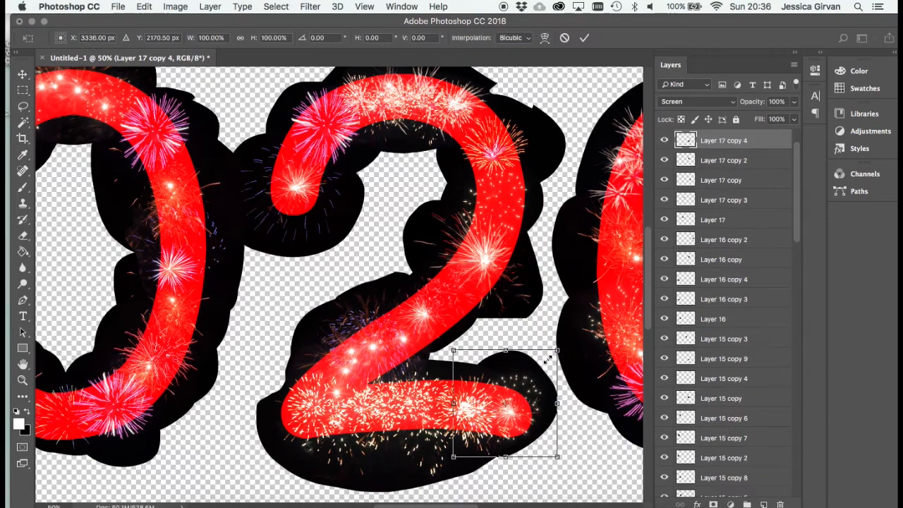
{"action": "left_click_drag", "start_coordinate": [558, 352], "coordinate": [522, 377]}
{"action": "key", "text": "Return"}
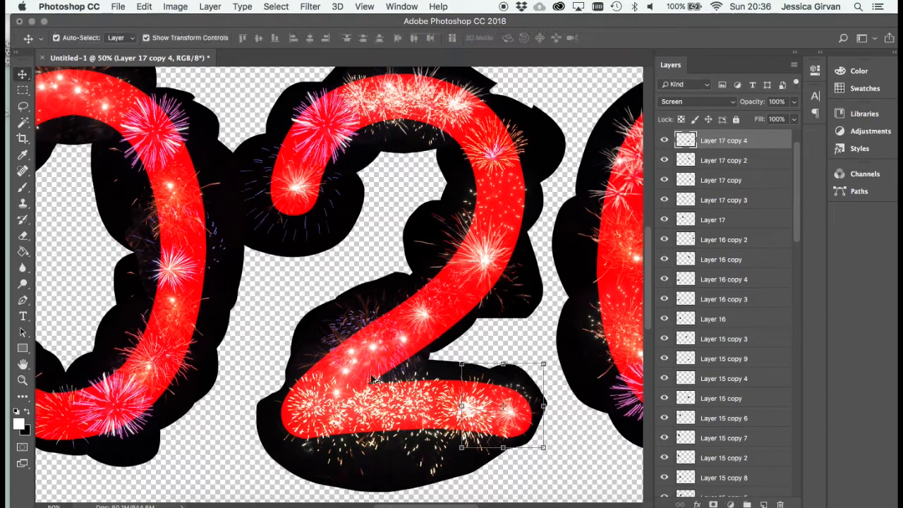
Duplicate the golden base fireworks onto the diagonal of the second 2, scaled to about 62% and rotated about -47°
{"action": "left_click_drag", "start_coordinate": [314, 409], "coordinate": [339, 313]}
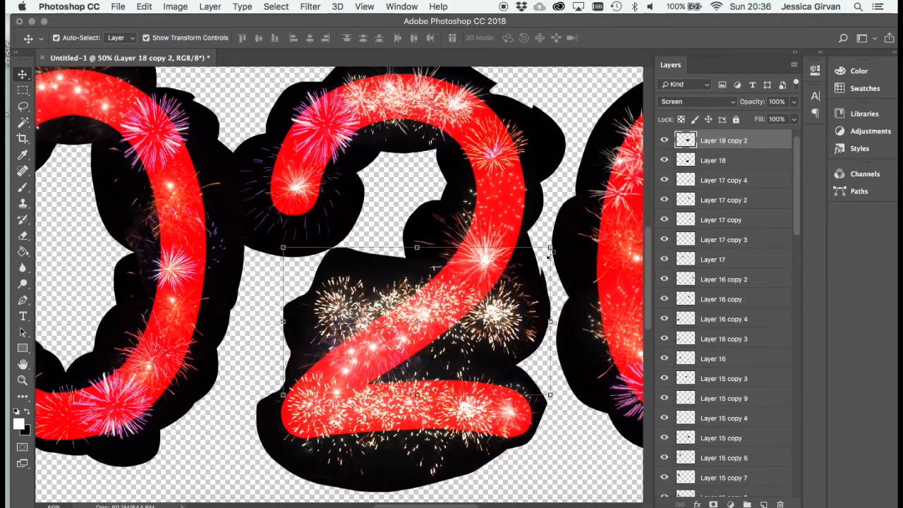
{"action": "left_click_drag", "start_coordinate": [549, 247], "coordinate": [494, 300]}
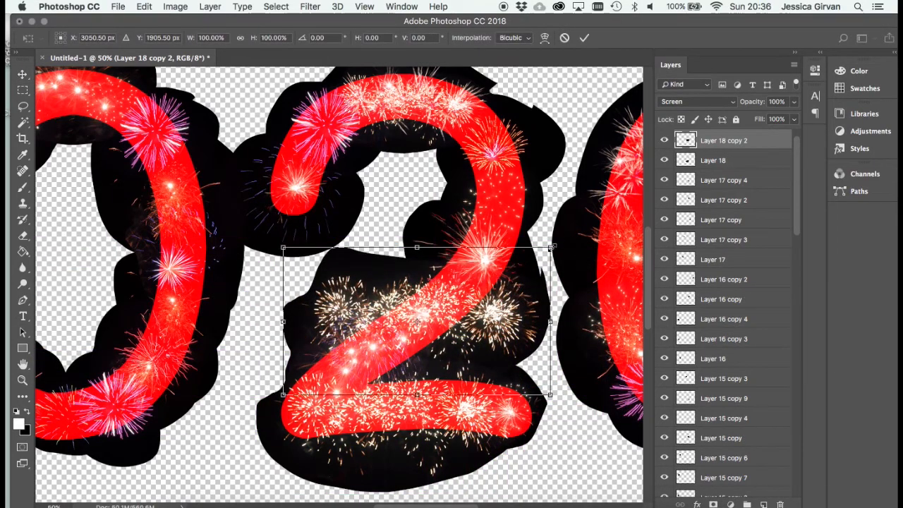
{"action": "left_click_drag", "start_coordinate": [551, 248], "coordinate": [385, 256]}
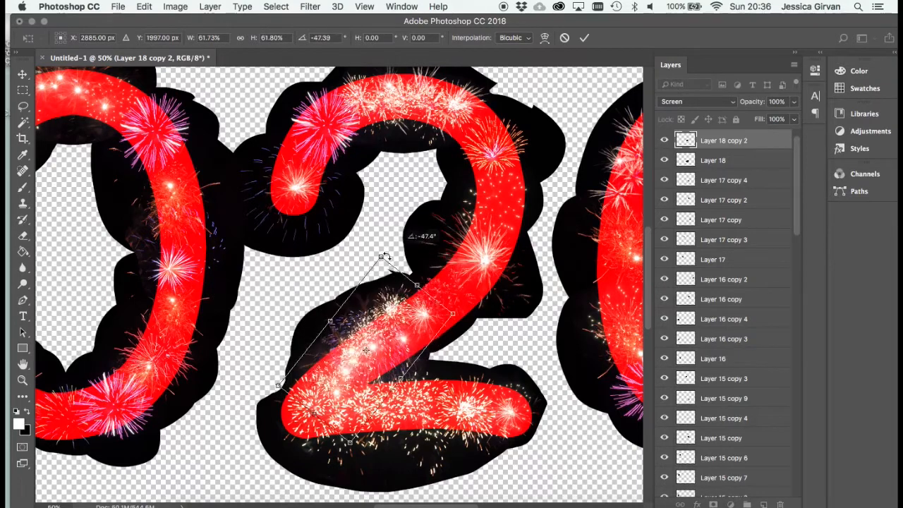
{"action": "left_click_drag", "start_coordinate": [369, 305], "coordinate": [453, 260]}
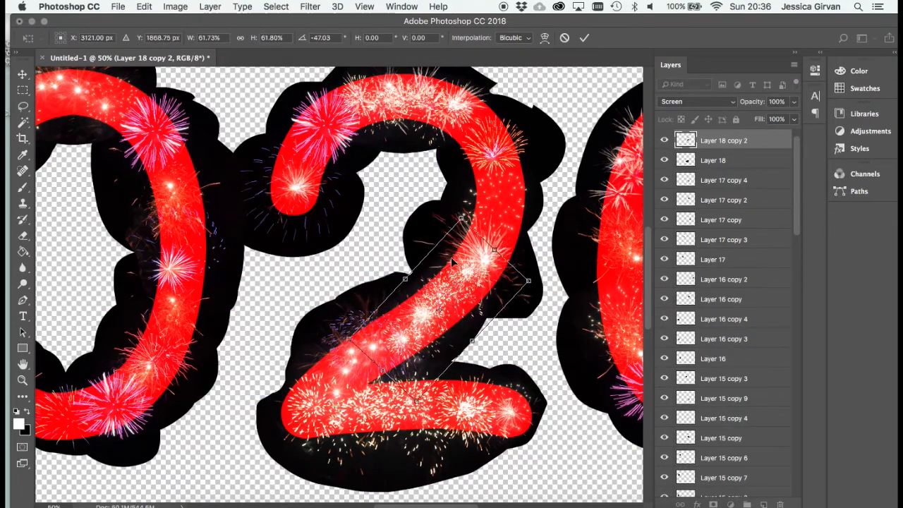
{"action": "key", "text": "Return"}
Duplicate the golden fireworks again, scale the copy to about 58%, rotate it about 91° and fit it to the last 0's left side
{"action": "left_click_drag", "start_coordinate": [325, 151], "coordinate": [268, 245]}
{"action": "key", "text": "ctrl+t"}
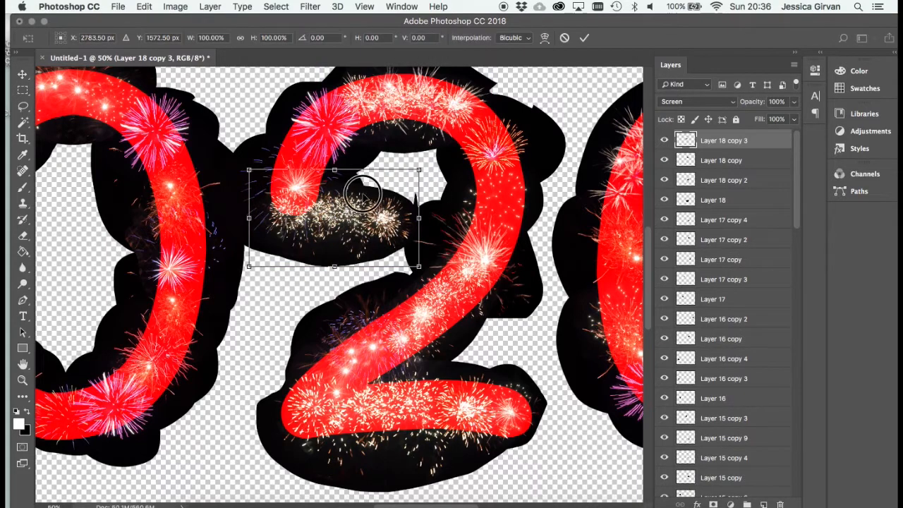
{"action": "left_click_drag", "start_coordinate": [459, 221], "coordinate": [336, 243]}
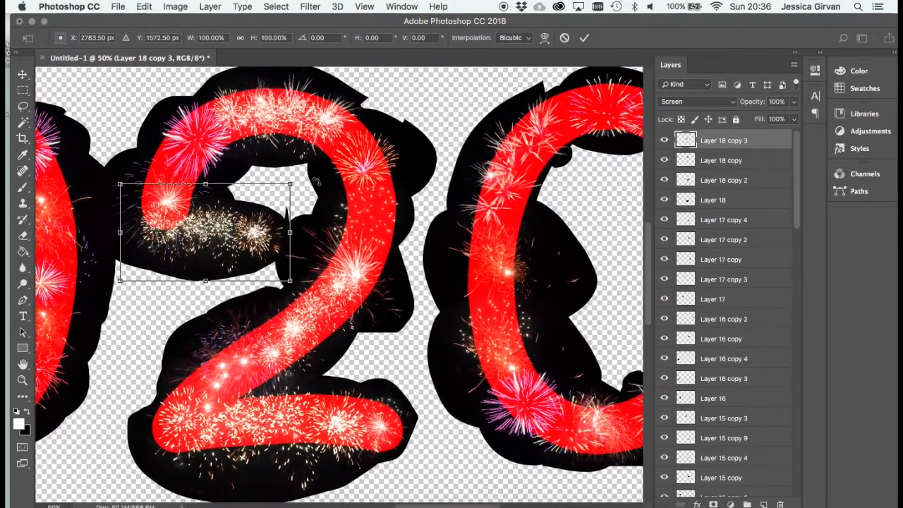
{"action": "mouse_move", "coordinate": [292, 181]}
{"action": "left_mouse_down"}
{"action": "mouse_move", "coordinate": [220, 219]}
{"action": "mouse_move", "coordinate": [196, 311]}
{"action": "left_mouse_up"}
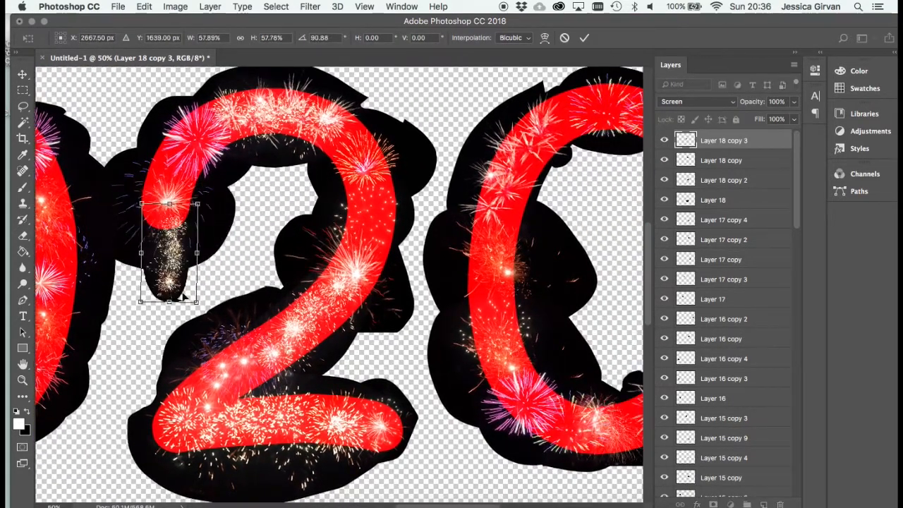
{"action": "mouse_move", "coordinate": [174, 278]}
{"action": "left_mouse_down"}
{"action": "mouse_move", "coordinate": [423, 273]}
{"action": "mouse_move", "coordinate": [501, 302]}
{"action": "mouse_move", "coordinate": [490, 298]}
{"action": "left_mouse_up"}
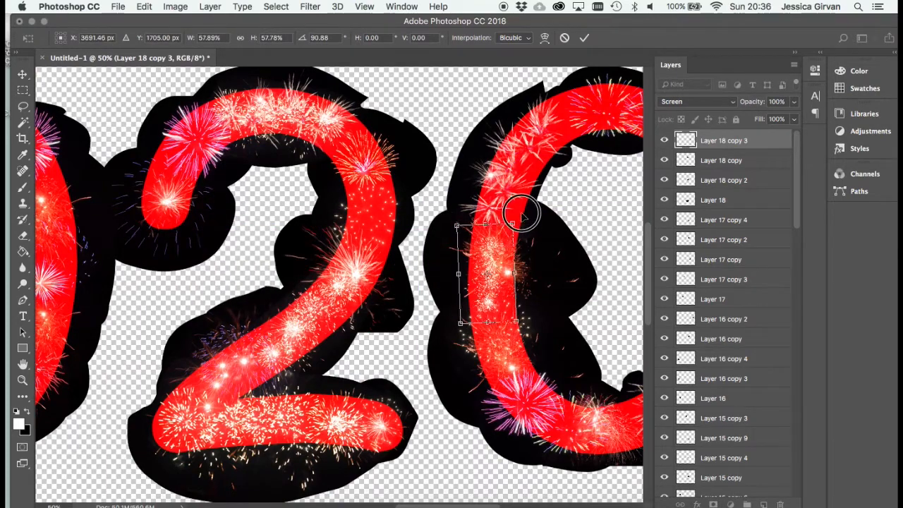
{"action": "left_click_drag", "start_coordinate": [522, 214], "coordinate": [507, 200]}
{"action": "key", "text": "Return"}
Duplicate bursts onto the upper-left curve and top of the last 0, shrinking the top copy to fit the stroke
{"action": "scroll", "coordinate": [469, 123], "scroll_direction": "right", "scroll_amount": 5}
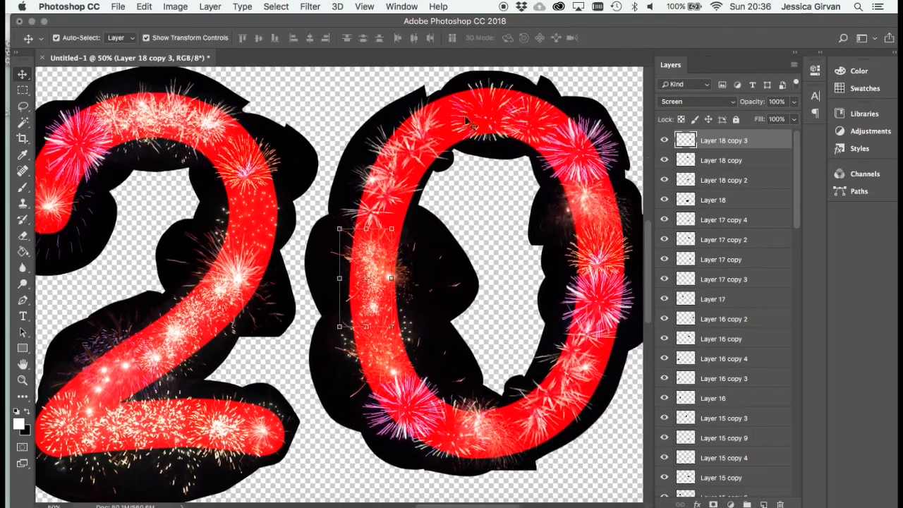
{"action": "left_click_drag", "start_coordinate": [517, 132], "coordinate": [384, 169]}
{"action": "left_click_drag", "start_coordinate": [608, 303], "coordinate": [502, 95]}
{"action": "left_click", "coordinate": [522, 171]}
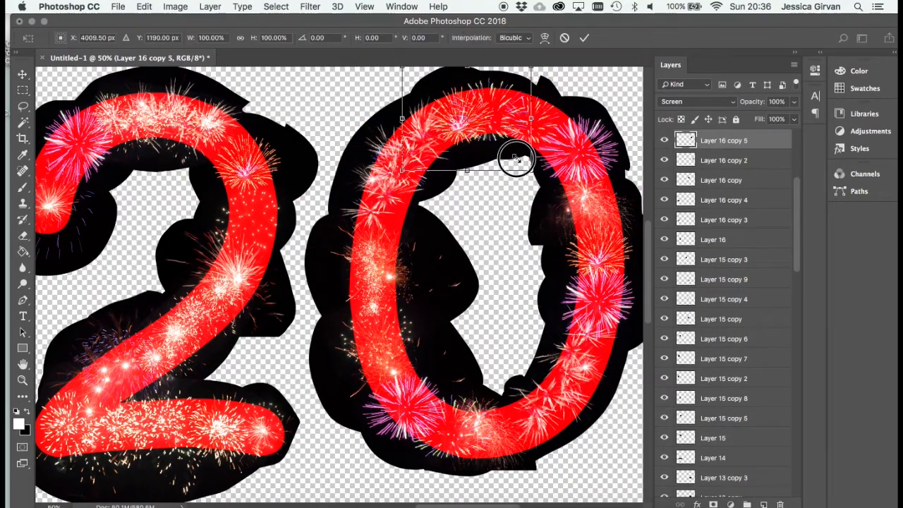
{"action": "left_click_drag", "start_coordinate": [528, 170], "coordinate": [505, 153]}
{"action": "left_click_drag", "start_coordinate": [456, 83], "coordinate": [457, 94]}
{"action": "key", "text": "Return"}
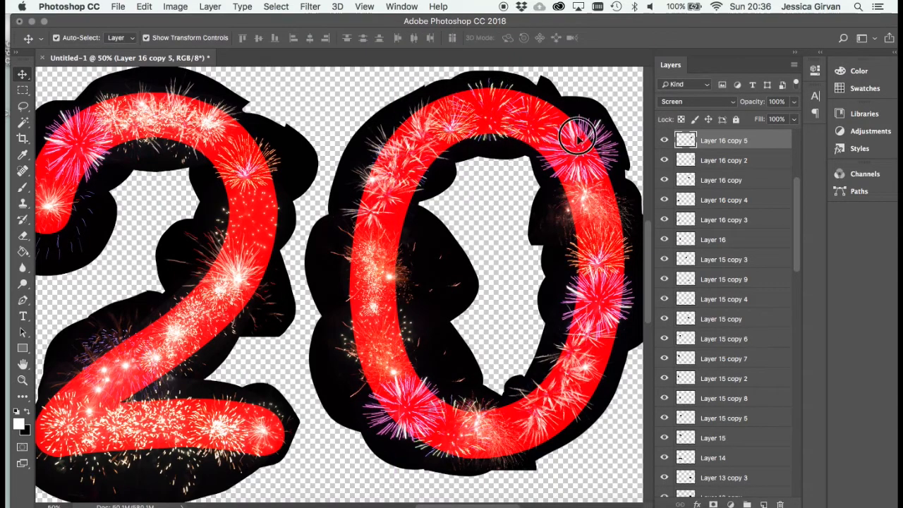
Duplicate the purple burst from the last 0's upper right onto its bottom curve and shrink it to fit the stroke
{"action": "left_click_drag", "start_coordinate": [577, 139], "coordinate": [525, 404]}
{"action": "key", "text": "ctrl+t"}
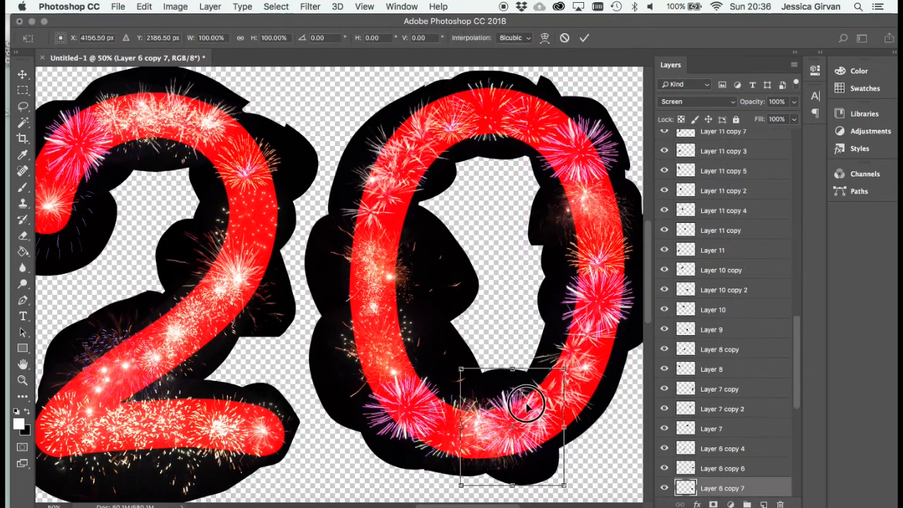
{"action": "left_click_drag", "start_coordinate": [565, 370], "coordinate": [549, 388]}
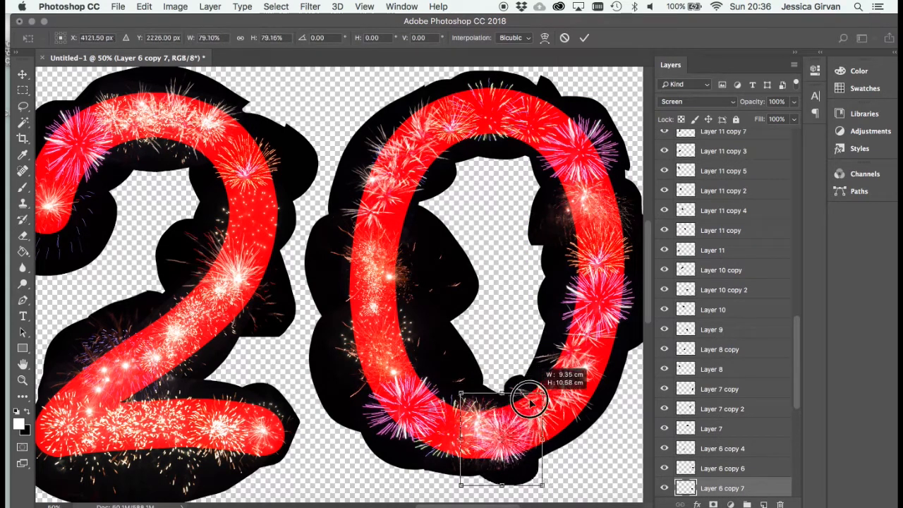
{"action": "key", "text": "Return"}
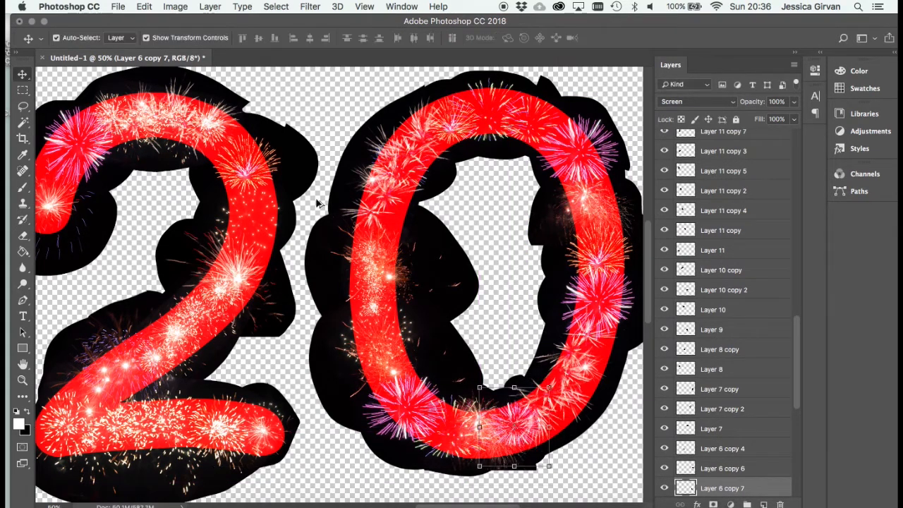
Duplicate the orange burst onto the last 0's upper-left side and transform the copy to fit inside the stroke
{"action": "left_click_drag", "start_coordinate": [418, 423], "coordinate": [447, 198]}
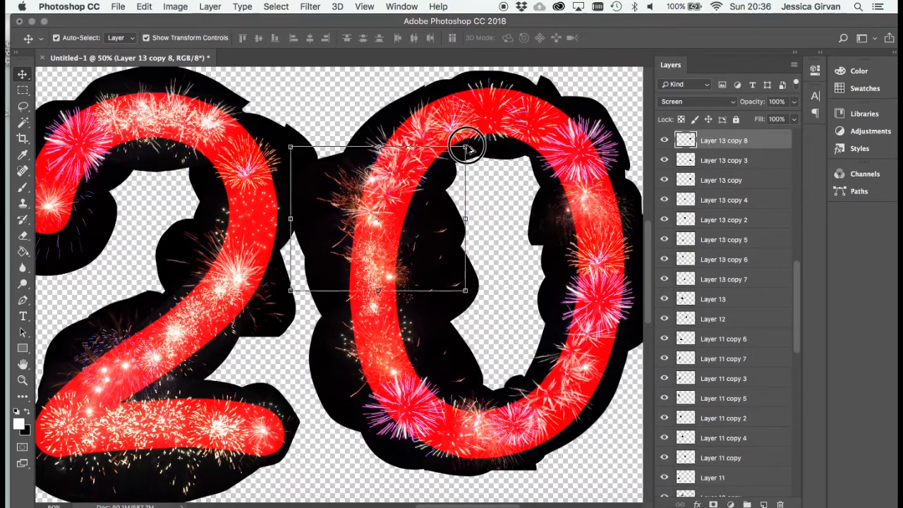
{"action": "key", "text": "super+t"}
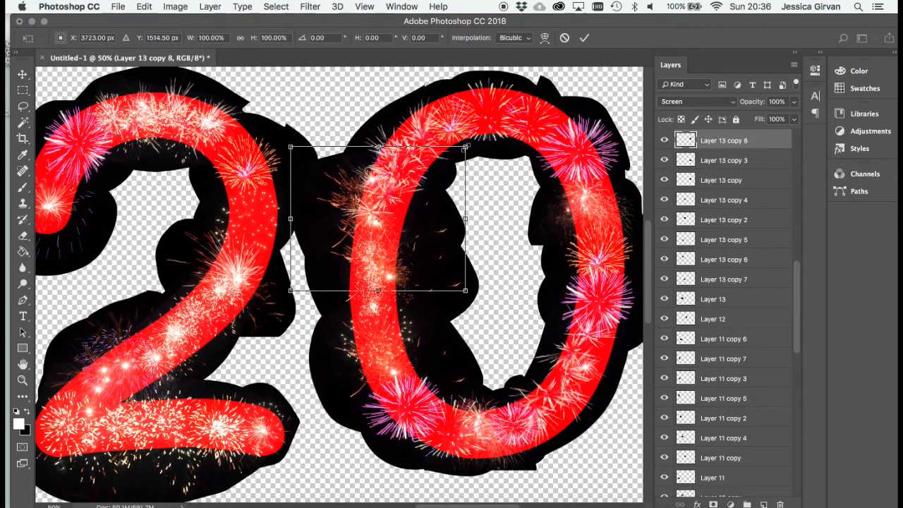
{"action": "left_click_drag", "start_coordinate": [427, 182], "coordinate": [373, 194]}
{"action": "key", "text": "Return"}
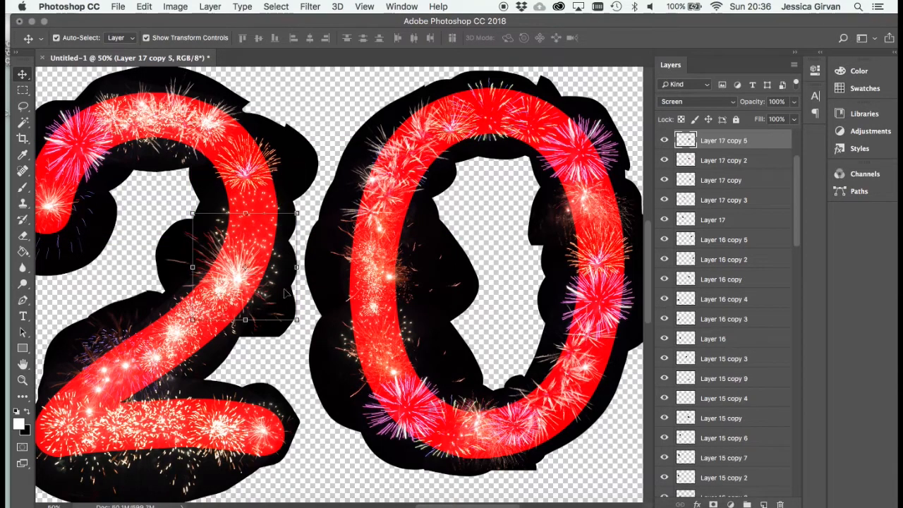
Duplicate the sparkle burst from the second 2's right curve onto its lower-left bend and, scaled to about 63%, onto the last 0's upper-left curve
{"action": "left_click_drag", "start_coordinate": [287, 293], "coordinate": [133, 418]}
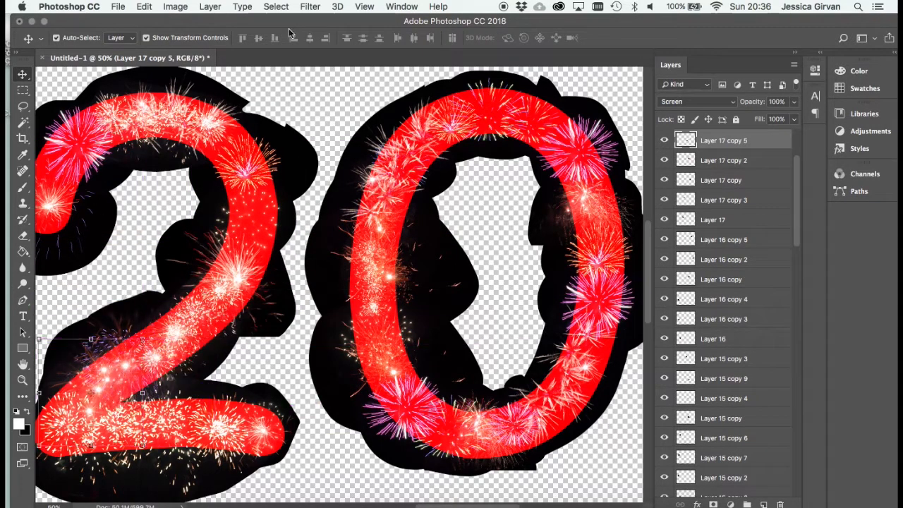
{"action": "mouse_move", "coordinate": [250, 177]}
{"action": "left_mouse_down"}
{"action": "mouse_move", "coordinate": [267, 245]}
{"action": "mouse_move", "coordinate": [300, 240]}
{"action": "mouse_move", "coordinate": [278, 271]}
{"action": "left_mouse_up"}
{"action": "key", "text": "super+t"}
{"action": "left_click_drag", "start_coordinate": [260, 321], "coordinate": [466, 126]}
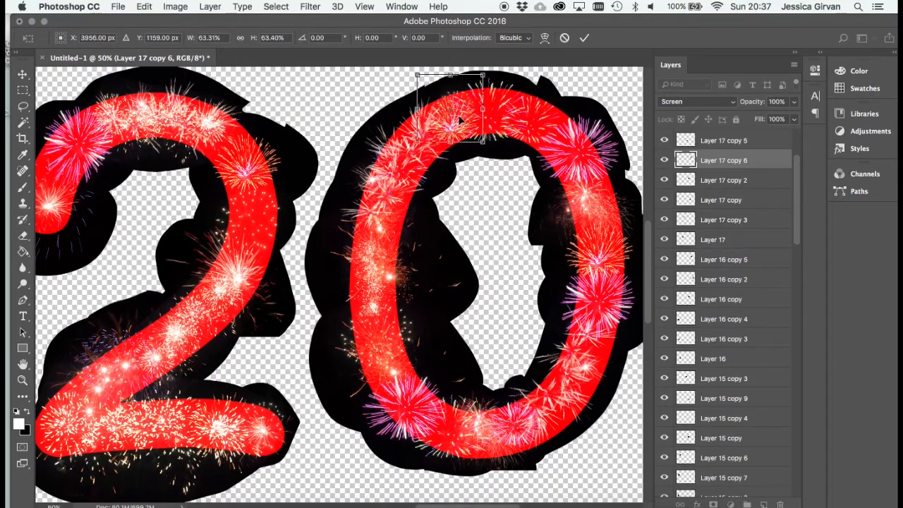
{"action": "key", "text": "Return"}
{"action": "scroll", "coordinate": [353, 136], "scroll_direction": "left", "scroll_amount": 5}
{"action": "scroll", "coordinate": [353, 137], "scroll_direction": "up", "scroll_amount": 2}
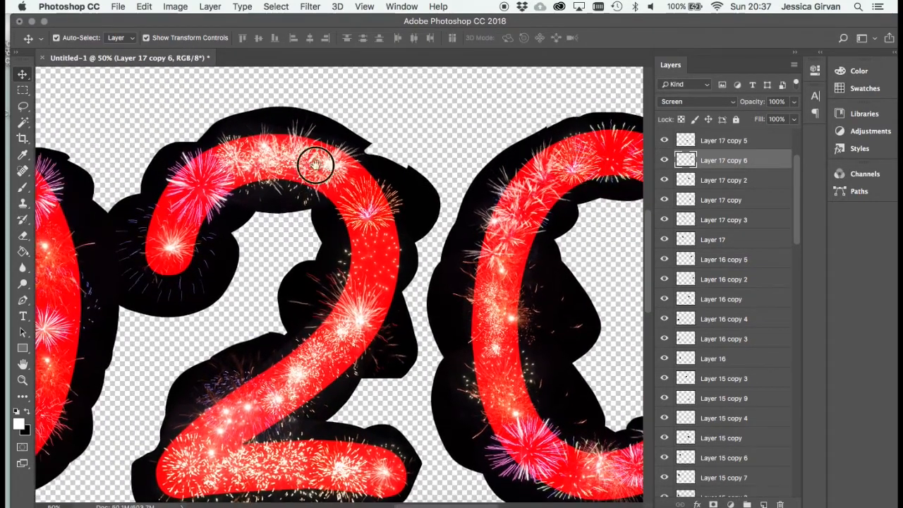
{"action": "left_click_drag", "start_coordinate": [316, 165], "coordinate": [304, 261]}
{"action": "key", "text": "super+z"}
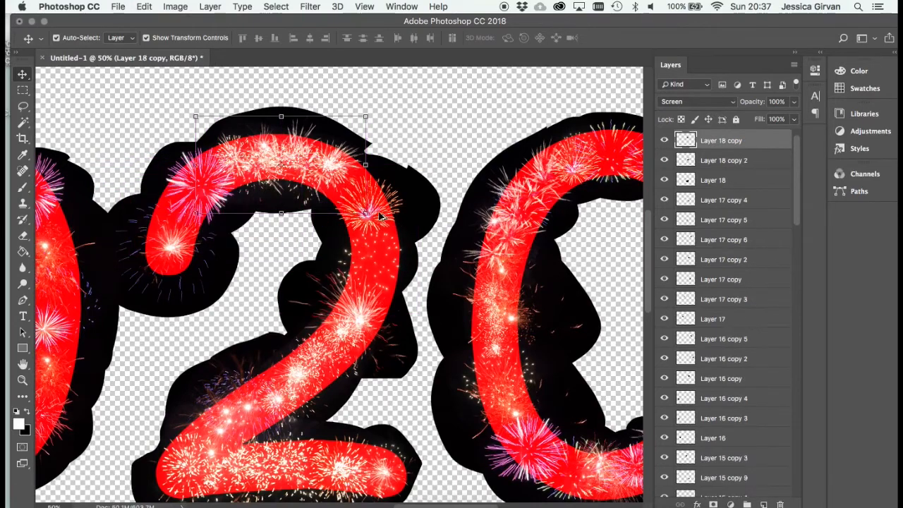
{"action": "left_click_drag", "start_coordinate": [380, 215], "coordinate": [257, 209]}
{"action": "key", "text": "super+z"}
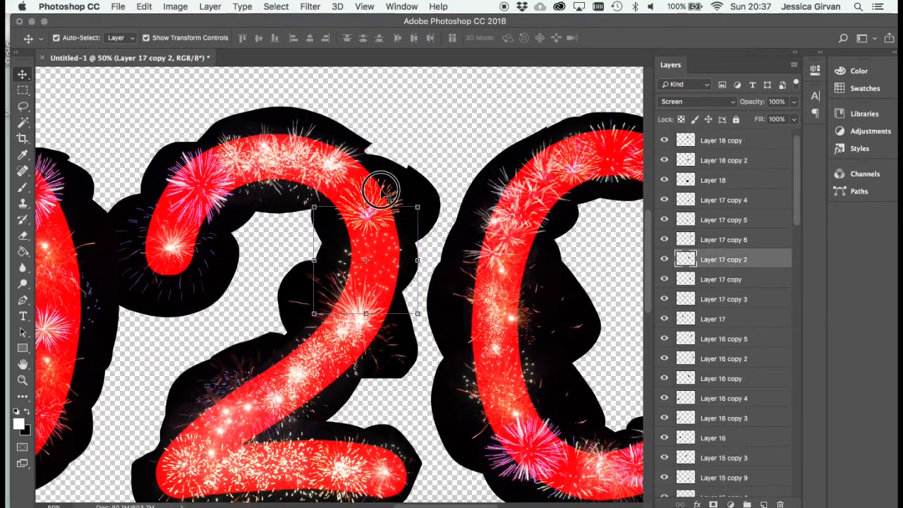
Duplicate orange bursts onto the starting tip of the second 2 and onto the purple burst at the first 0's lower right
{"action": "left_click_drag", "start_coordinate": [382, 189], "coordinate": [194, 210]}
{"action": "left_click_drag", "start_coordinate": [213, 335], "coordinate": [421, 281]}
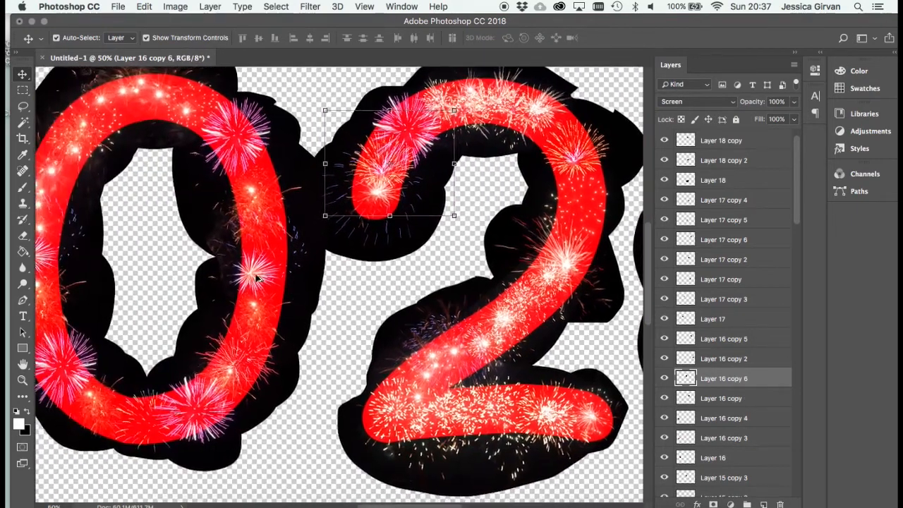
{"action": "left_click_drag", "start_coordinate": [257, 279], "coordinate": [201, 367]}
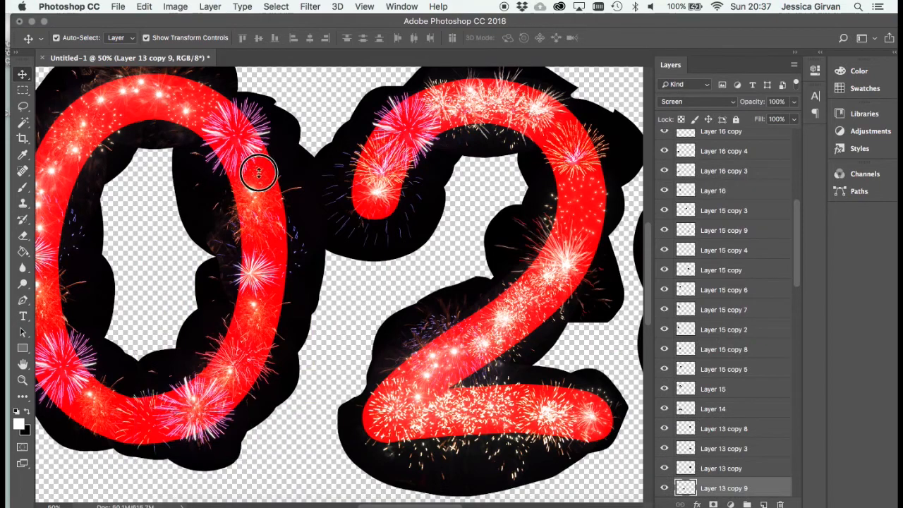
Duplicate the orange burst from the first 0's right side, rotate the copy about 74° and fit it to the 0's top-left curve
{"action": "left_click_drag", "start_coordinate": [259, 172], "coordinate": [107, 114]}
{"action": "scroll", "coordinate": [231, 231], "scroll_direction": "left", "scroll_amount": 1}
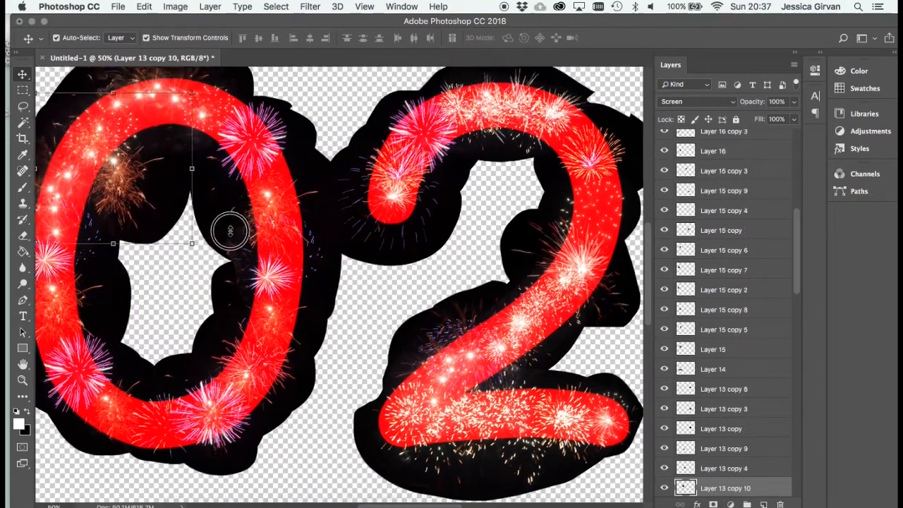
{"action": "scroll", "coordinate": [230, 231], "scroll_direction": "left", "scroll_amount": 3}
{"action": "left_click", "coordinate": [293, 150]}
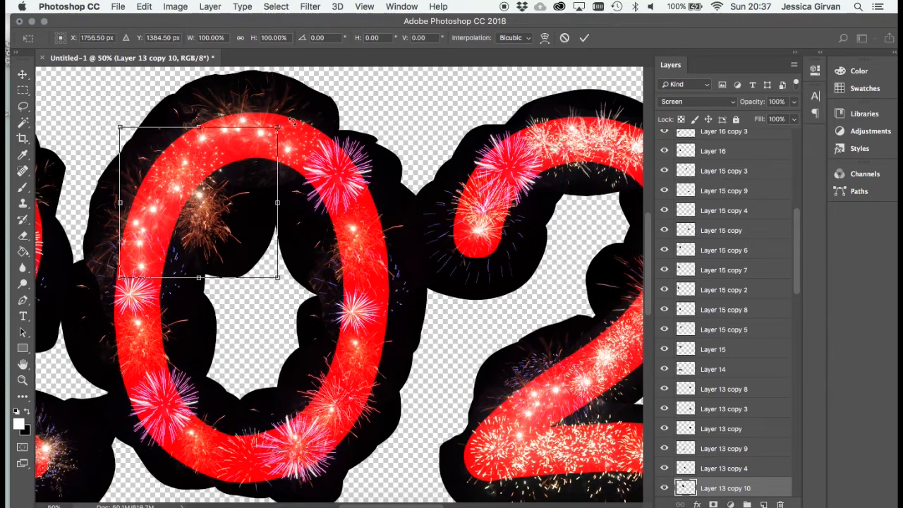
{"action": "left_click_drag", "start_coordinate": [296, 120], "coordinate": [235, 136]}
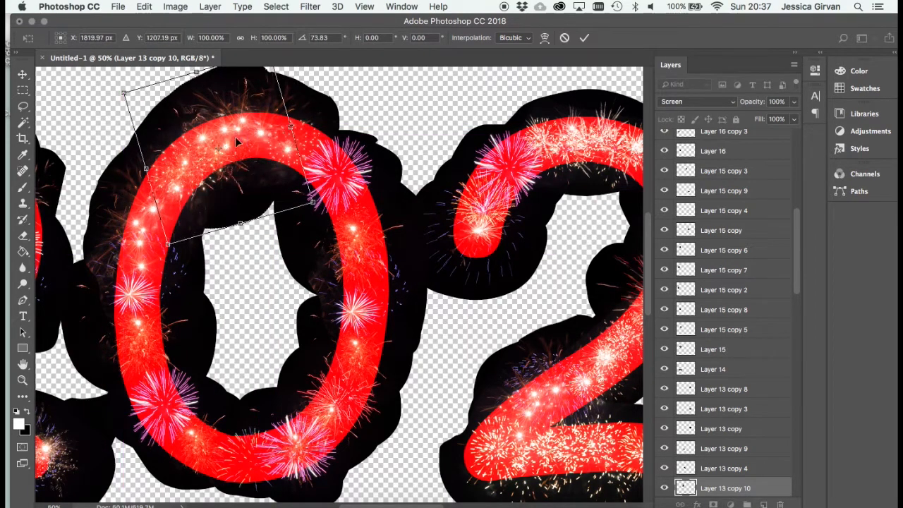
{"action": "key", "text": "Return"}
Duplicate the burst on the first 2's diagonal into the gap just below its purple burst
{"action": "scroll", "coordinate": [536, 152], "scroll_direction": "left", "scroll_amount": 5}
{"action": "scroll", "coordinate": [536, 152], "scroll_direction": "left", "scroll_amount": 5}
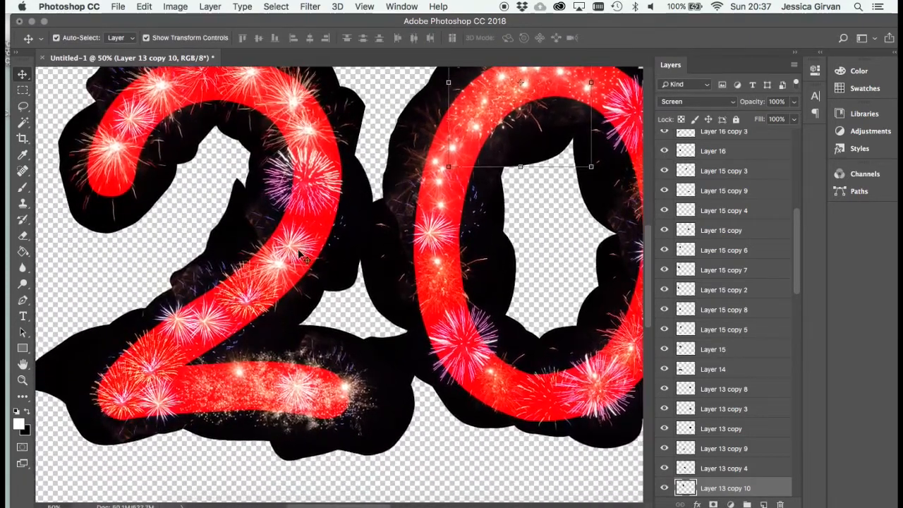
{"action": "left_click_drag", "start_coordinate": [301, 237], "coordinate": [323, 198]}
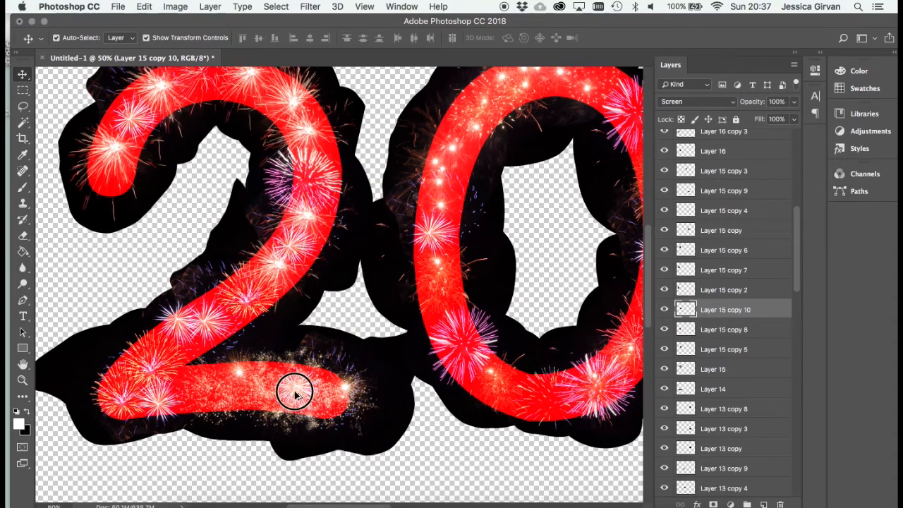
Duplicate the first 2's golden base fireworks onto the first 0's lower-left curve, scaled to about 57% and rotated about 27°
{"action": "mouse_move", "coordinate": [295, 395]}
{"action": "left_mouse_down"}
{"action": "mouse_move", "coordinate": [227, 378]}
{"action": "mouse_move", "coordinate": [511, 390]}
{"action": "left_mouse_up"}
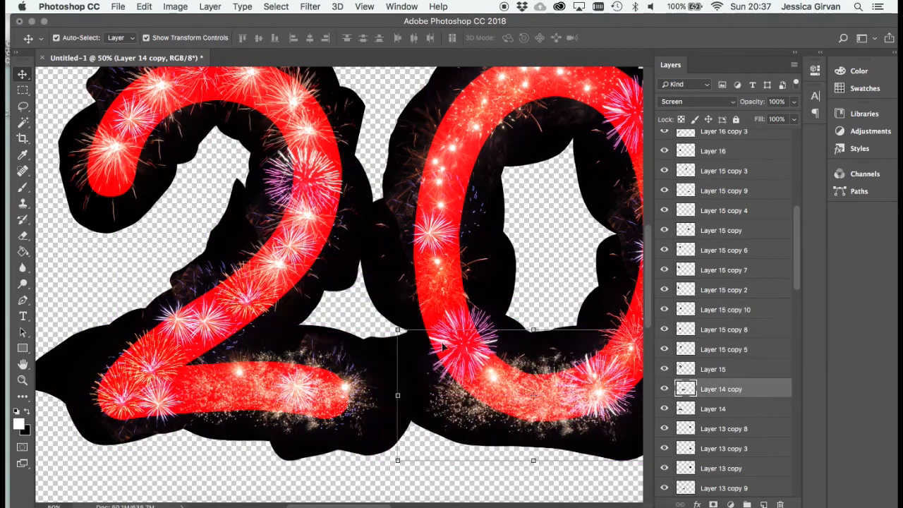
{"action": "key", "text": "ctrl+t"}
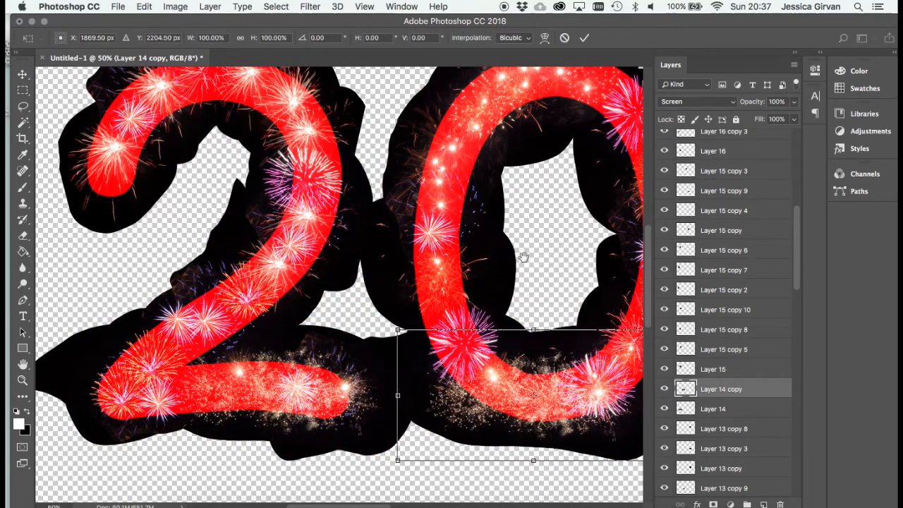
{"action": "left_click_drag", "start_coordinate": [523, 257], "coordinate": [371, 207]}
{"action": "left_click_drag", "start_coordinate": [278, 306], "coordinate": [349, 258]}
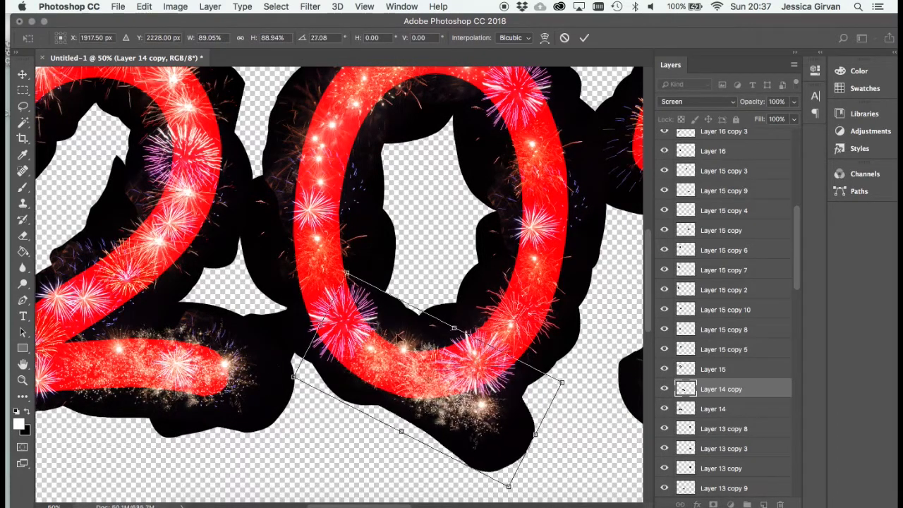
{"action": "left_click_drag", "start_coordinate": [379, 364], "coordinate": [302, 301]}
{"action": "left_click_drag", "start_coordinate": [271, 209], "coordinate": [329, 295]}
{"action": "left_click_drag", "start_coordinate": [397, 369], "coordinate": [376, 353]}
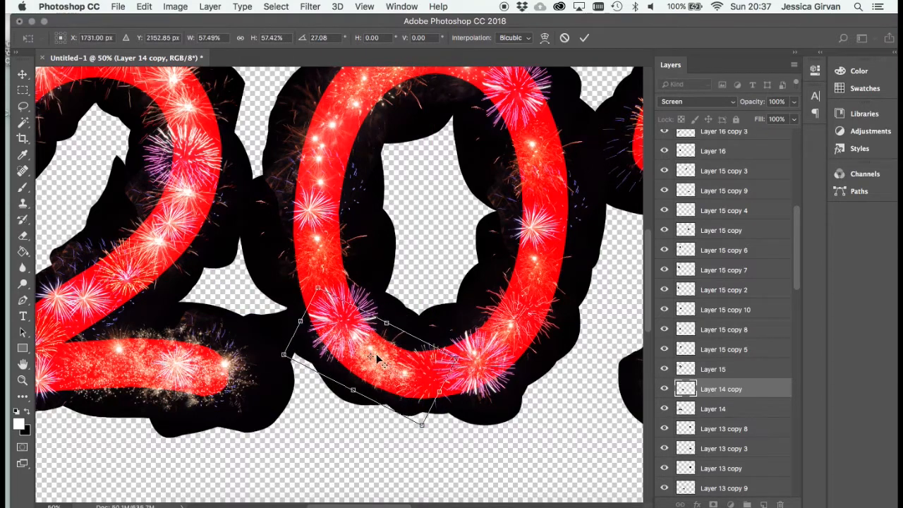
{"action": "key", "text": "Return"}
Duplicate the golden fireworks from the first 0's bottom curve and bring the copy across to the inside of the last 0
{"action": "scroll", "coordinate": [172, 305], "scroll_direction": "right", "scroll_amount": 10}
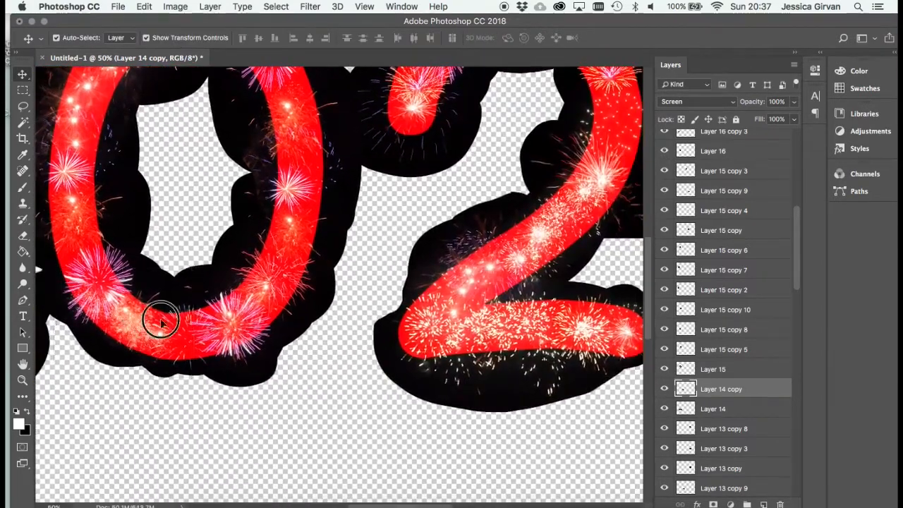
{"action": "left_click_drag", "start_coordinate": [161, 322], "coordinate": [575, 169]}
{"action": "scroll", "coordinate": [379, 268], "scroll_direction": "right", "scroll_amount": 10}
{"action": "scroll", "coordinate": [380, 268], "scroll_direction": "up", "scroll_amount": 3}
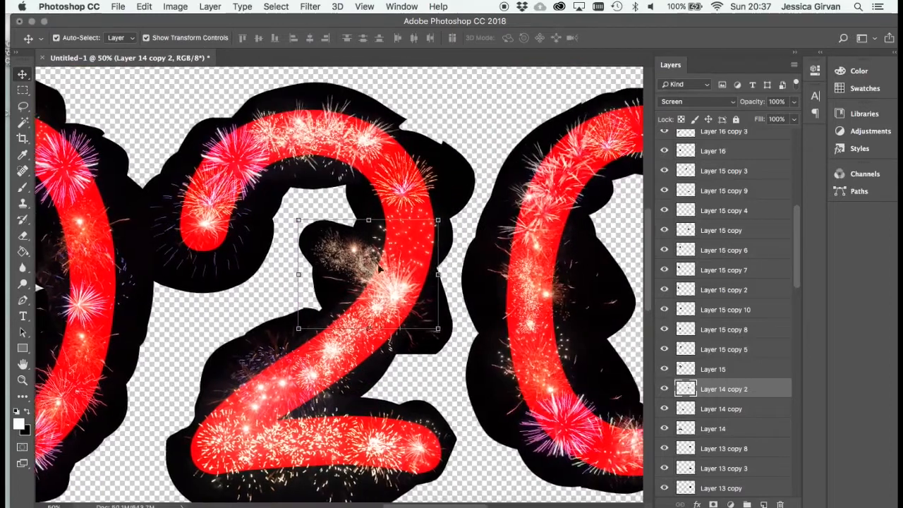
{"action": "left_click_drag", "start_coordinate": [379, 256], "coordinate": [391, 174]}
{"action": "left_click", "coordinate": [264, 273]}
{"action": "left_click_drag", "start_coordinate": [330, 243], "coordinate": [486, 227]}
{"action": "key", "text": "super+z"}
{"action": "left_click", "coordinate": [287, 267]}
{"action": "left_click_drag", "start_coordinate": [392, 227], "coordinate": [146, 243]}
{"action": "left_click_drag", "start_coordinate": [322, 307], "coordinate": [482, 286]}
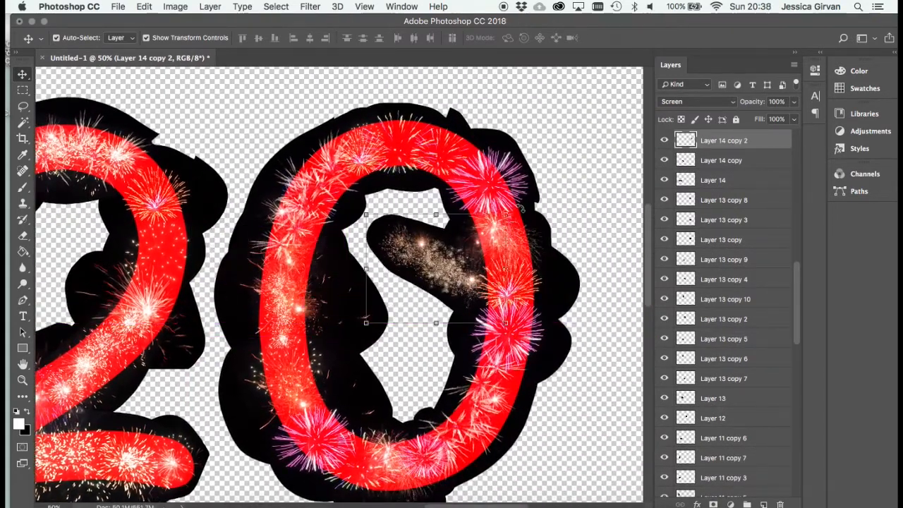
Rotate the golden copy to run along the stroke and fit it to the last 0's right side between the purple bursts
{"action": "left_click", "coordinate": [522, 249]}
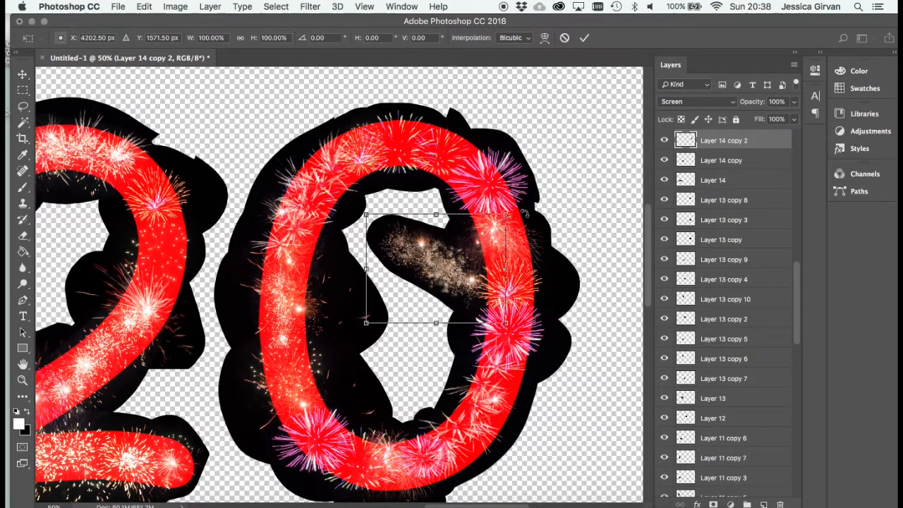
{"action": "left_click_drag", "start_coordinate": [518, 210], "coordinate": [524, 288]}
{"action": "mouse_move", "coordinate": [442, 278]}
{"action": "left_mouse_down"}
{"action": "mouse_move", "coordinate": [498, 290]}
{"action": "mouse_move", "coordinate": [499, 280]}
{"action": "left_mouse_up"}
{"action": "key", "text": "Return"}
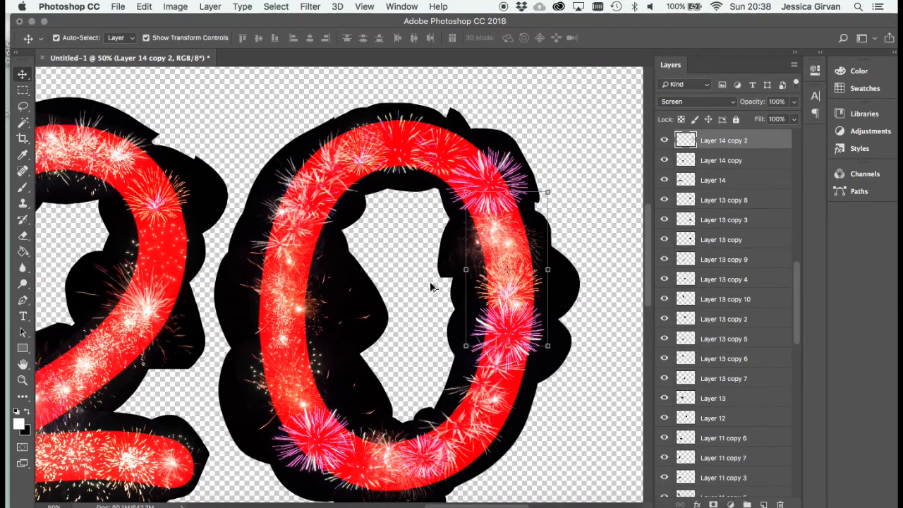
{"action": "left_click_drag", "start_coordinate": [516, 370], "coordinate": [501, 402]}
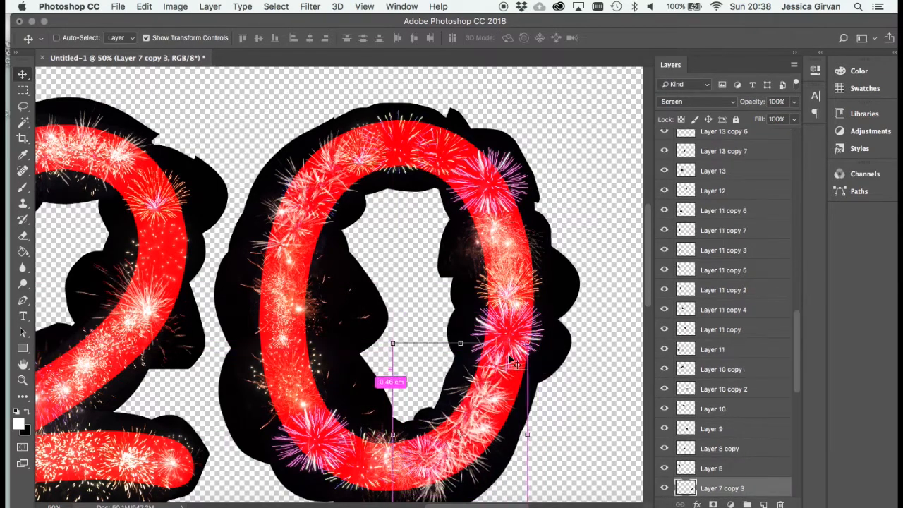
{"action": "key", "text": "super+z"}
{"action": "left_click", "coordinate": [610, 269]}
Duplicate the purple burst from the last 0's right side, shrink the copy and place it on the 0's top curve
{"action": "left_click_drag", "start_coordinate": [532, 345], "coordinate": [470, 421]}
{"action": "key", "text": "super+z"}
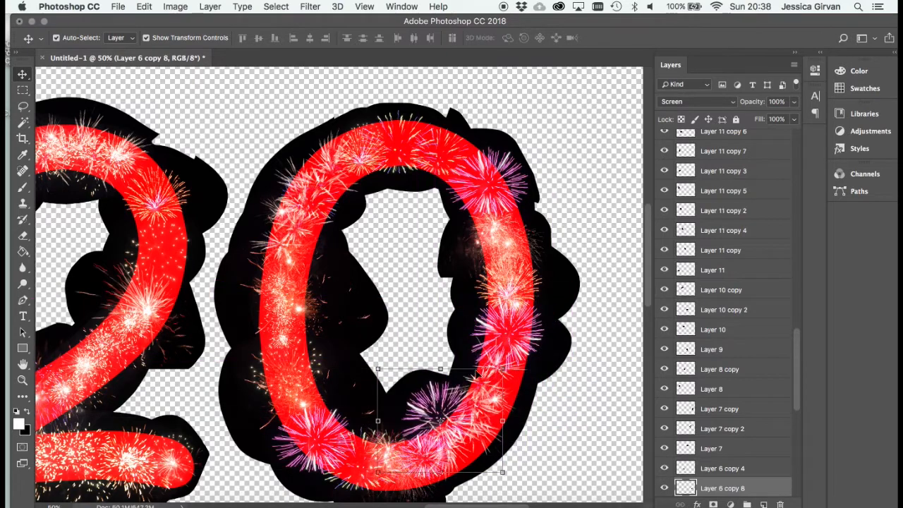
{"action": "key", "text": "super+t"}
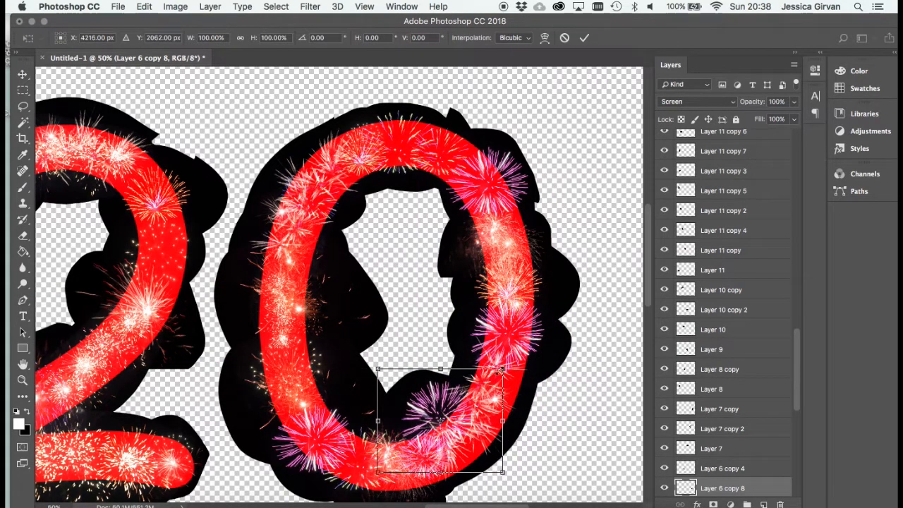
{"action": "left_click_drag", "start_coordinate": [503, 368], "coordinate": [463, 400]}
{"action": "left_click_drag", "start_coordinate": [423, 434], "coordinate": [393, 135]}
{"action": "key", "text": "Return"}
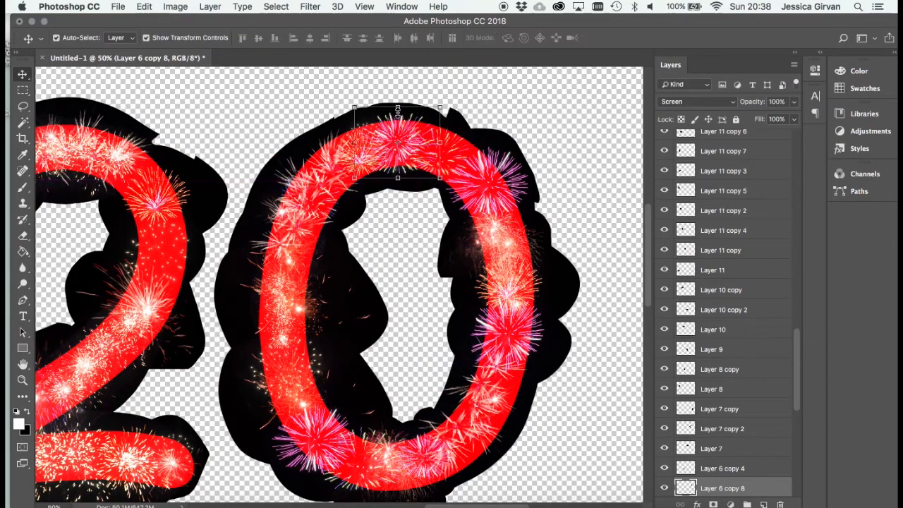
Hide the red 2020 text layer and show the black Background layer behind the fireworks
{"action": "key", "text": "super+minus"}
{"action": "key", "text": "super+minus"}
{"action": "key", "text": "super+minus"}
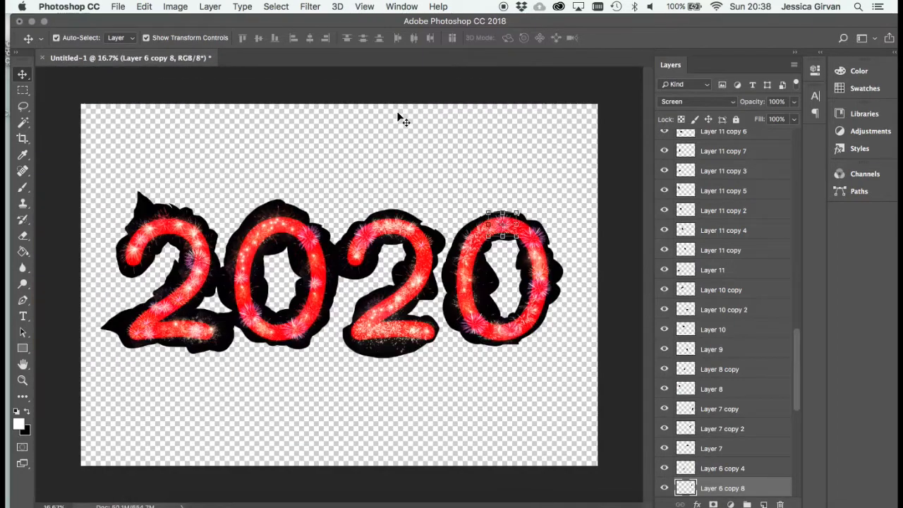
{"action": "scroll", "coordinate": [793, 415], "scroll_direction": "down", "scroll_amount": 10}
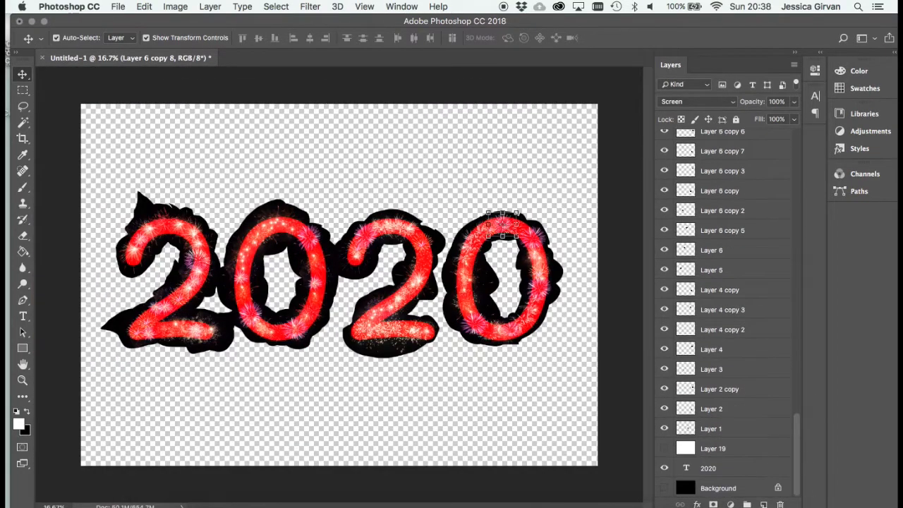
{"action": "left_click", "coordinate": [664, 469]}
{"action": "left_click", "coordinate": [662, 489]}
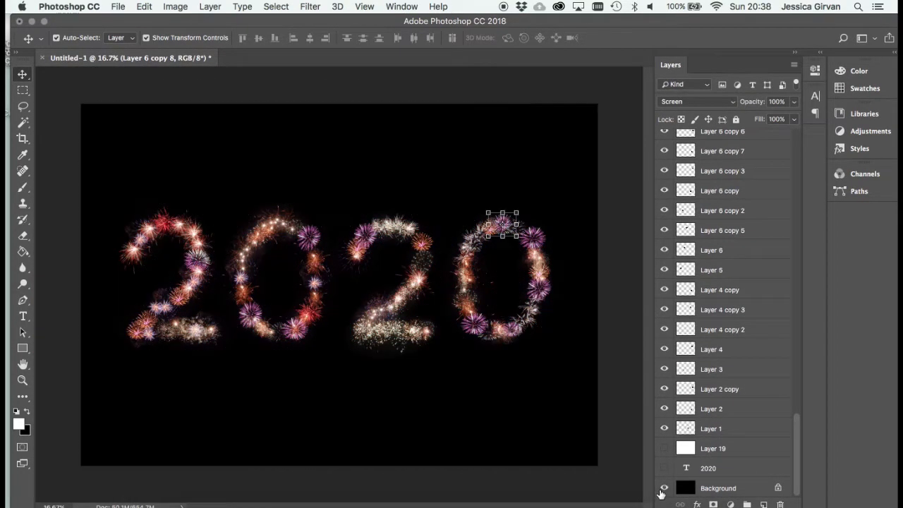
Examine the fireworks lettering up close against the black background for remaining gaps in the first 2, first 0 and second 2
{"action": "left_click", "coordinate": [361, 102]}
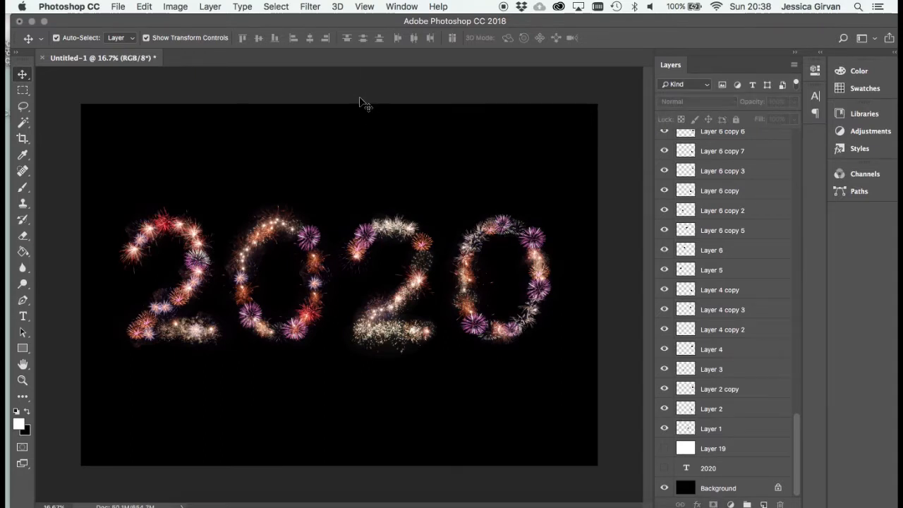
{"action": "key", "text": "super+plus"}
{"action": "key", "text": "super+plus"}
{"action": "scroll", "coordinate": [363, 199], "scroll_direction": "left", "scroll_amount": 1}
{"action": "left_click", "coordinate": [363, 199]}
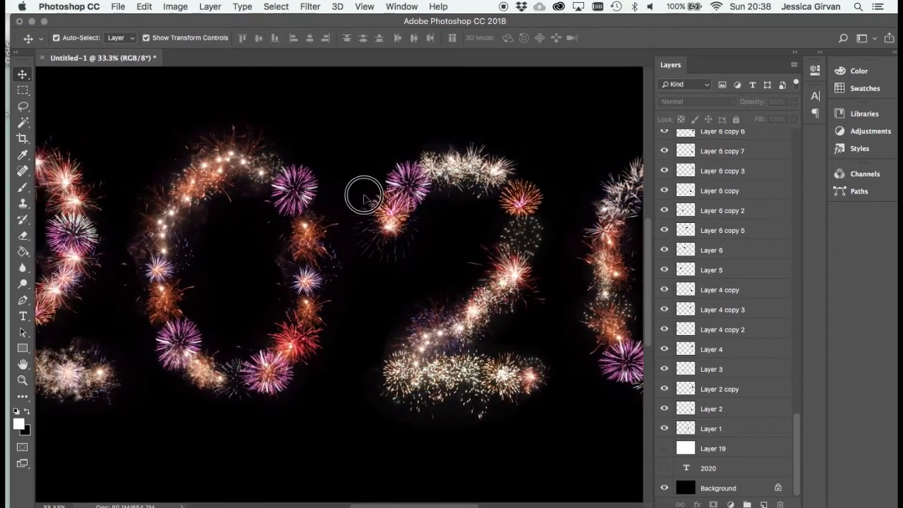
{"action": "left_click_drag", "start_coordinate": [364, 199], "coordinate": [419, 164]}
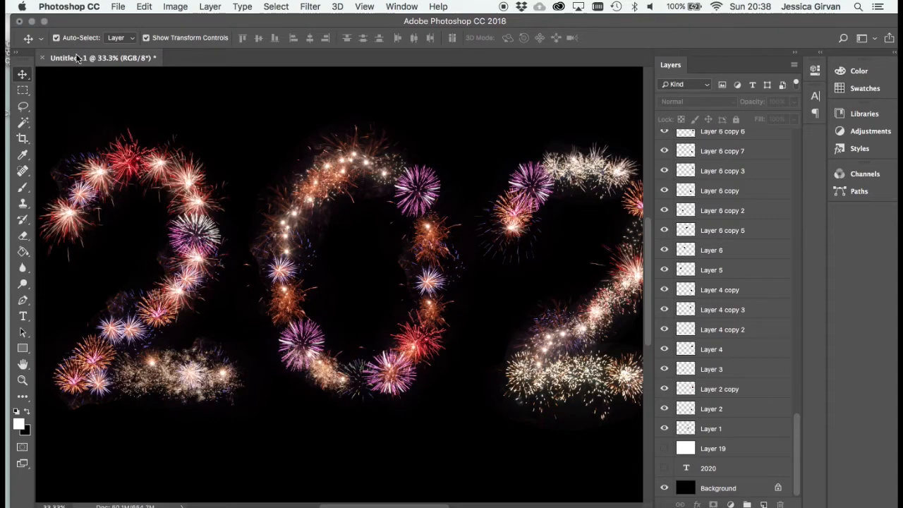
{"action": "left_click", "coordinate": [431, 200]}
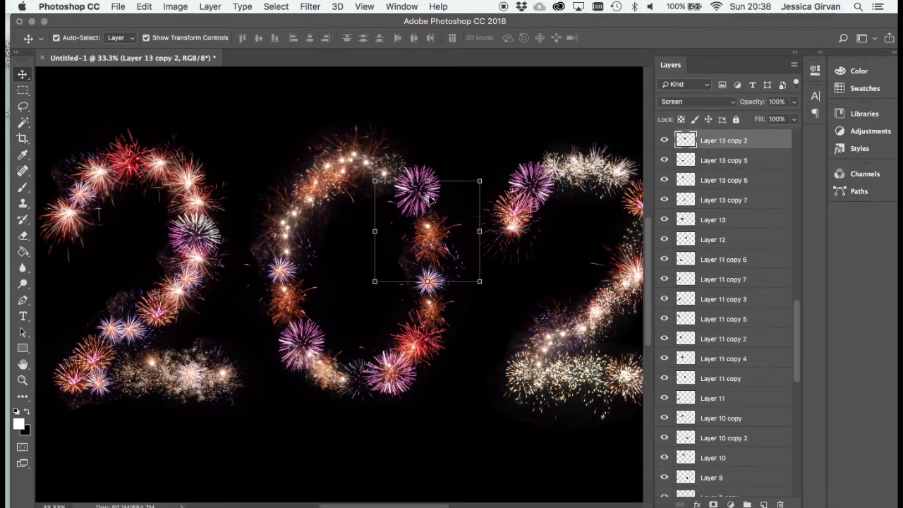
Recolour the purple burst at the first 0's upper right to yellow-green with Hue/Saturation, setting the hue to about +104
{"action": "left_click", "coordinate": [445, 116]}
{"action": "left_click_drag", "start_coordinate": [423, 179], "coordinate": [458, 191]}
{"action": "key", "text": "super+z"}
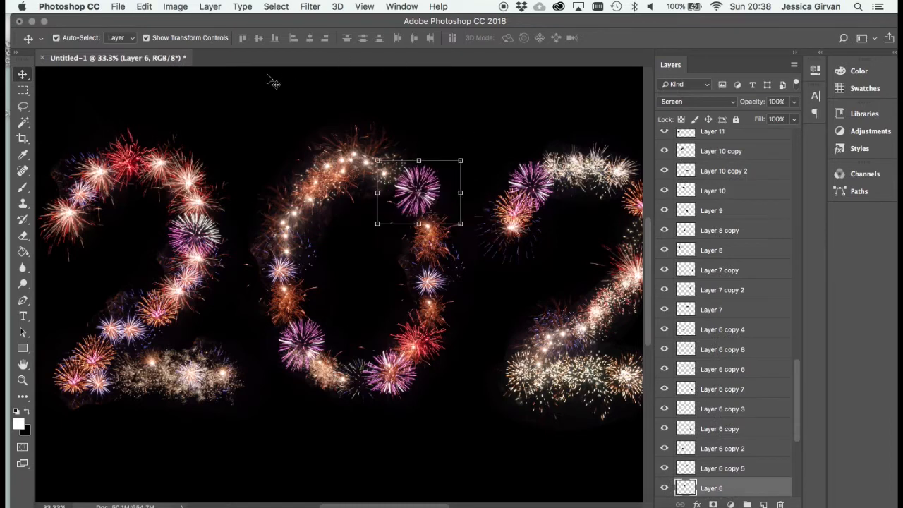
{"action": "left_click", "coordinate": [176, 6]}
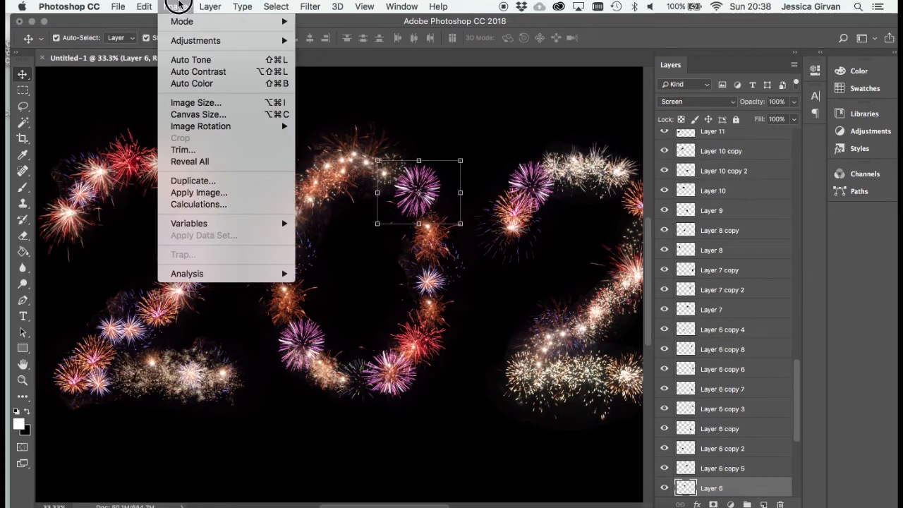
{"action": "mouse_move", "coordinate": [292, 39]}
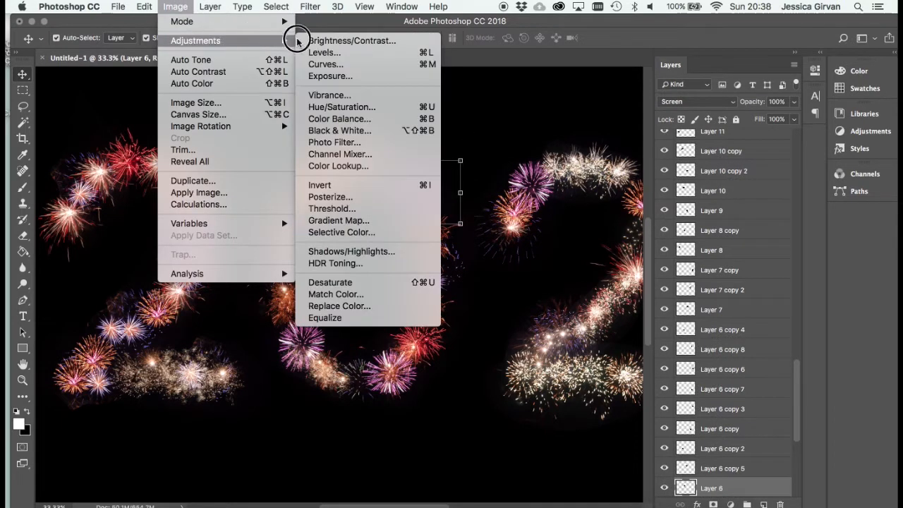
{"action": "left_click", "coordinate": [343, 108]}
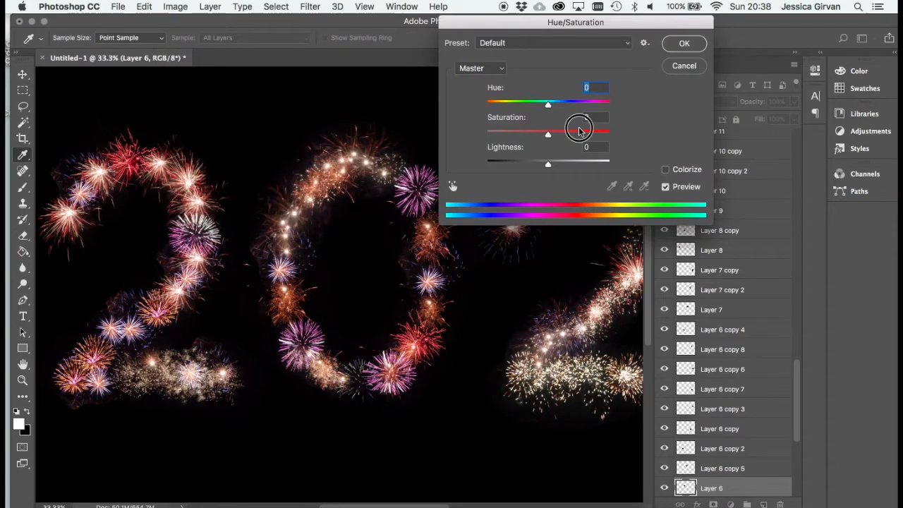
{"action": "left_click_drag", "start_coordinate": [584, 132], "coordinate": [548, 134]}
{"action": "left_click_drag", "start_coordinate": [548, 104], "coordinate": [597, 103]}
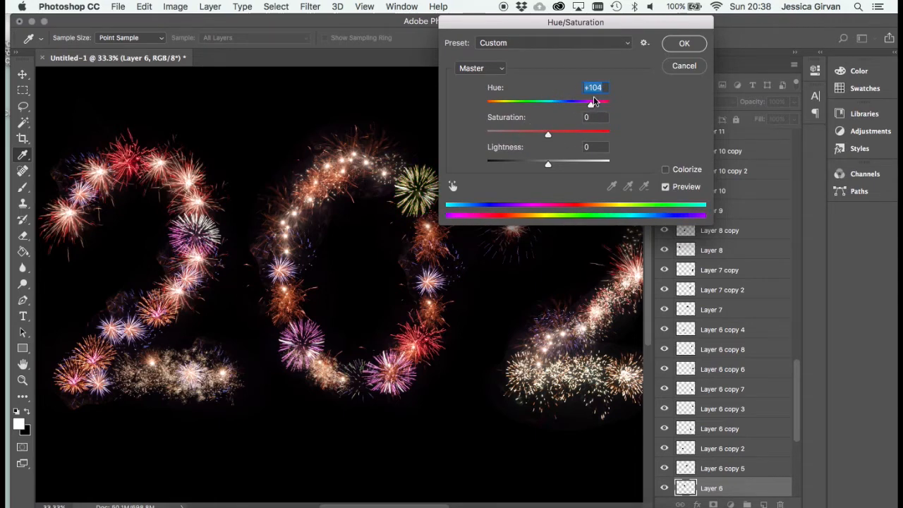
{"action": "left_click", "coordinate": [685, 44]}
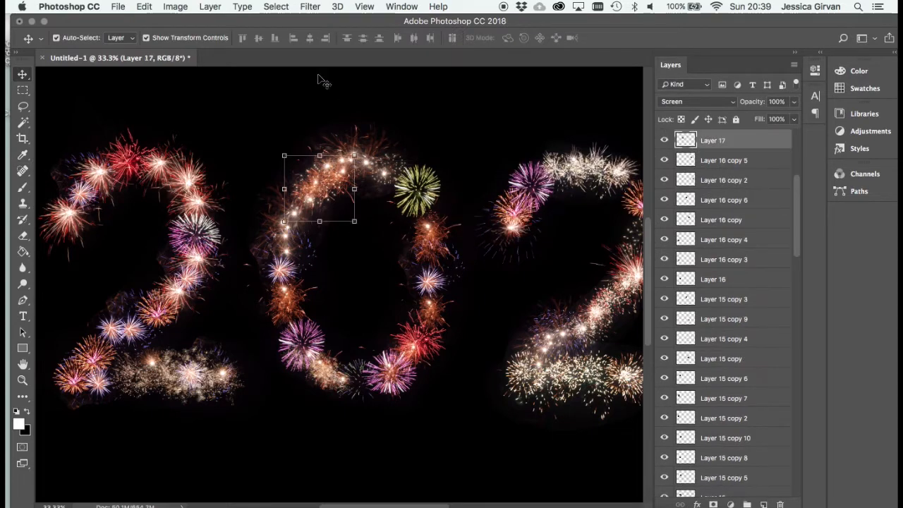
{"action": "left_click", "coordinate": [173, 7]}
{"action": "mouse_move", "coordinate": [226, 41]}
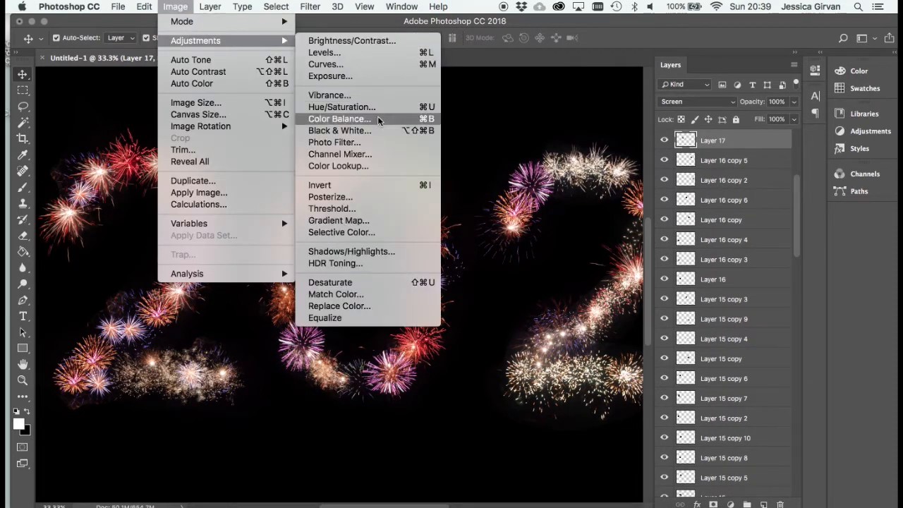
{"action": "left_click", "coordinate": [377, 117]}
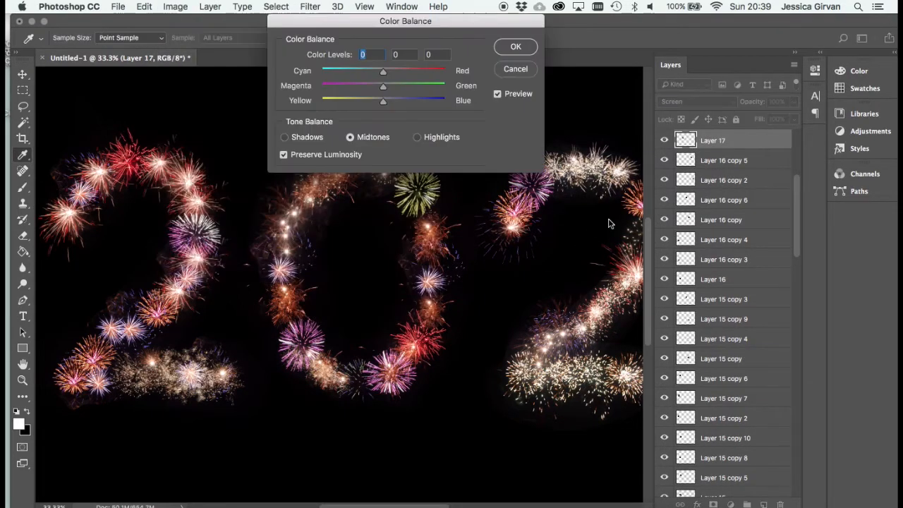
{"action": "left_click", "coordinate": [507, 68]}
Apply Hue/Saturation to the golden firework layer on the first 0's upper left with hue -180 and saturation +3
{"action": "left_click", "coordinate": [205, 7]}
{"action": "mouse_move", "coordinate": [175, 6]}
{"action": "mouse_move", "coordinate": [212, 40]}
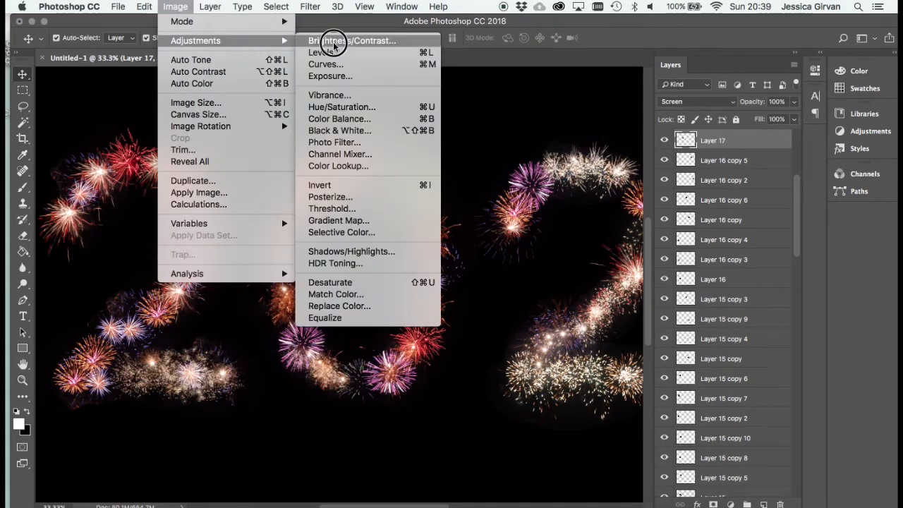
{"action": "left_click", "coordinate": [395, 107]}
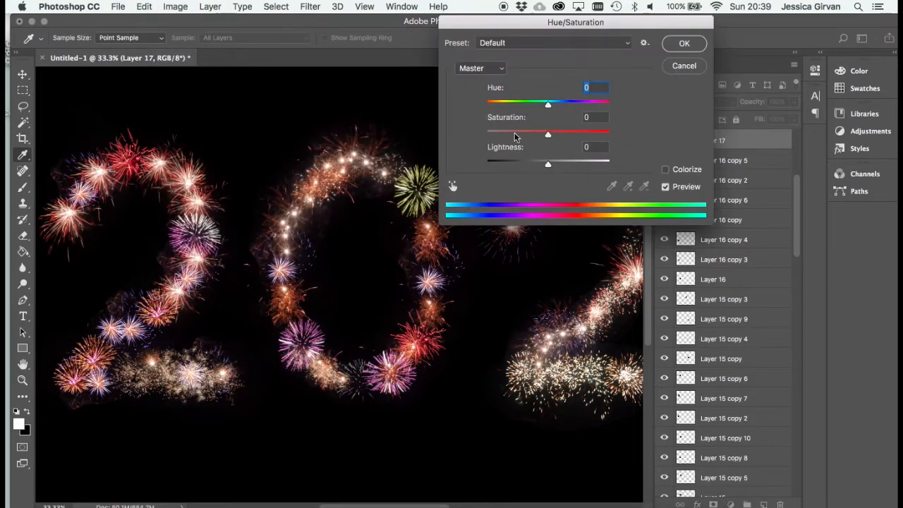
{"action": "left_click", "coordinate": [509, 134]}
{"action": "left_click_drag", "start_coordinate": [520, 133], "coordinate": [549, 134]}
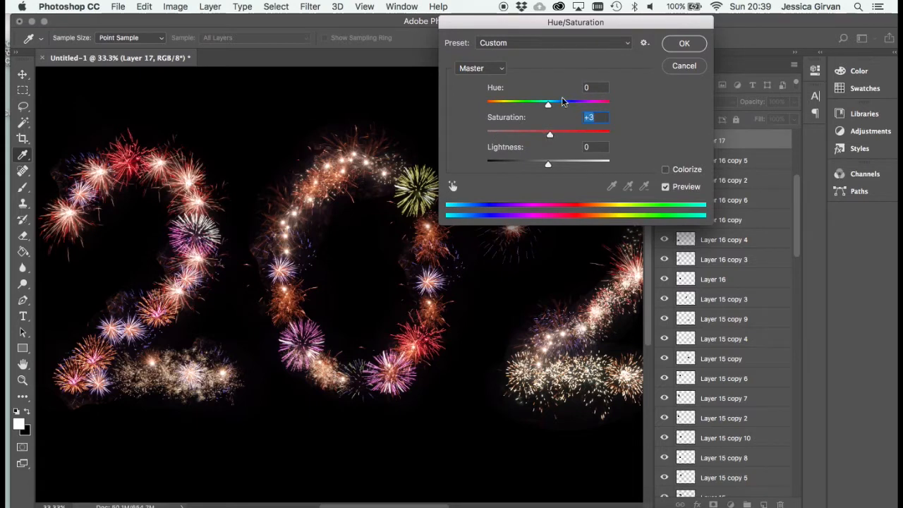
{"action": "left_click_drag", "start_coordinate": [564, 101], "coordinate": [484, 105]}
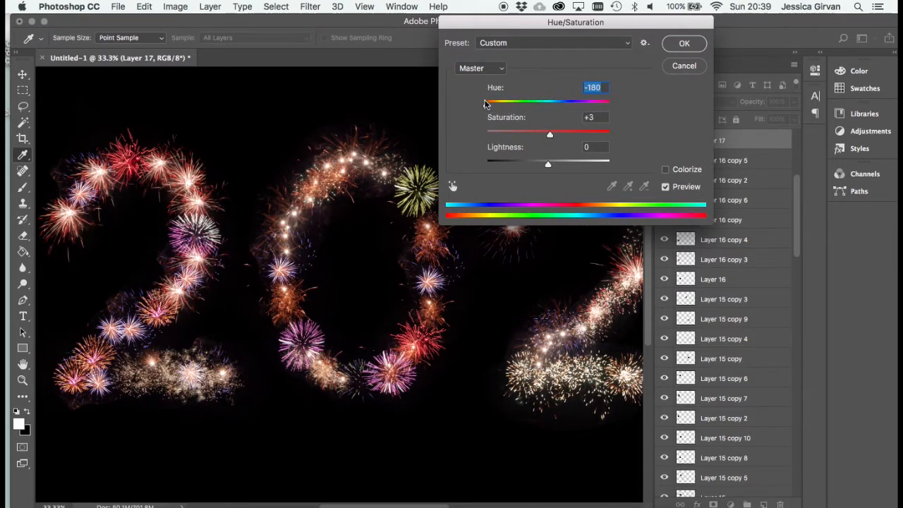
{"action": "left_click", "coordinate": [672, 44]}
Recolour the pale red burst at the first 2's upper left to turquoise with Hue/Saturation, using a hue of about +153
{"action": "left_click", "coordinate": [124, 169]}
{"action": "left_click", "coordinate": [157, 6]}
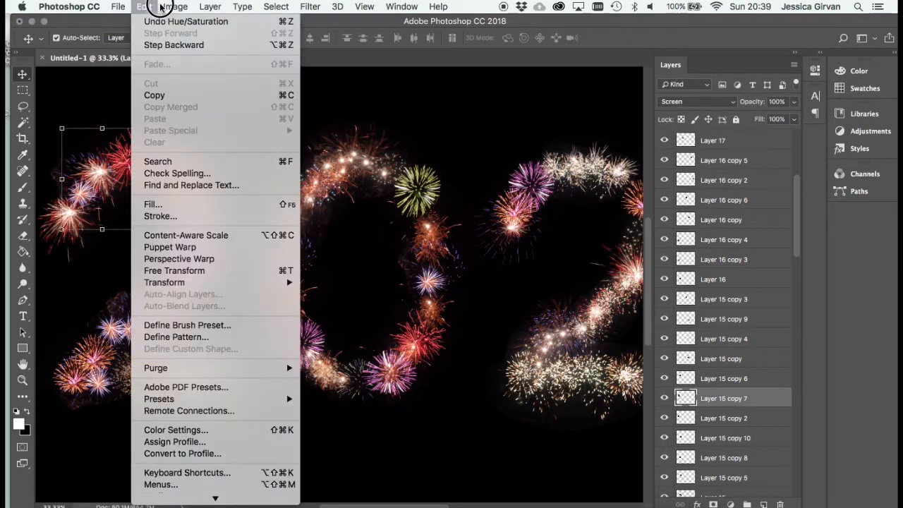
{"action": "mouse_move", "coordinate": [175, 6]}
{"action": "mouse_move", "coordinate": [294, 38]}
{"action": "left_click", "coordinate": [398, 111]}
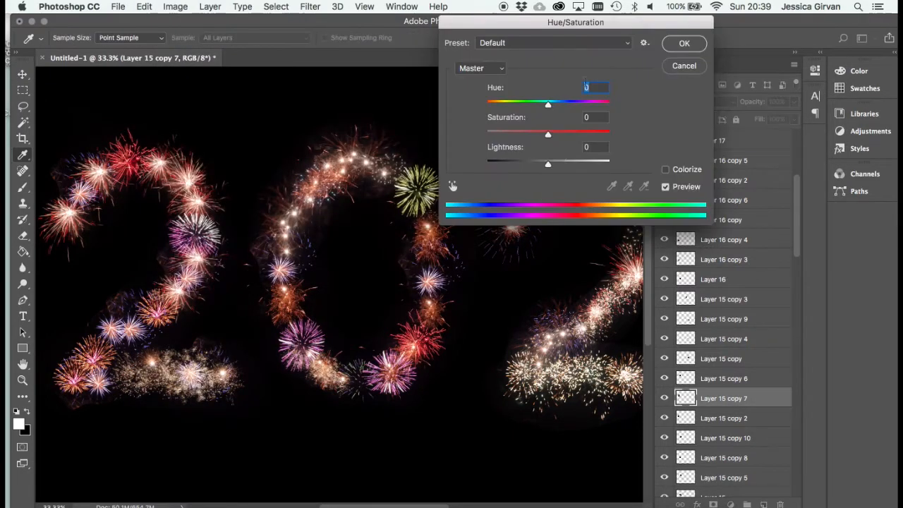
{"action": "left_click_drag", "start_coordinate": [549, 104], "coordinate": [597, 104]}
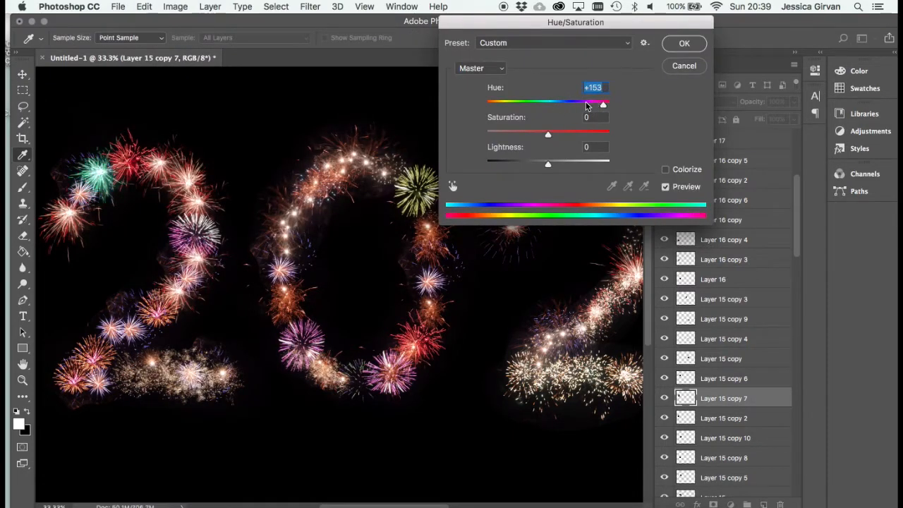
{"action": "left_click", "coordinate": [683, 43]}
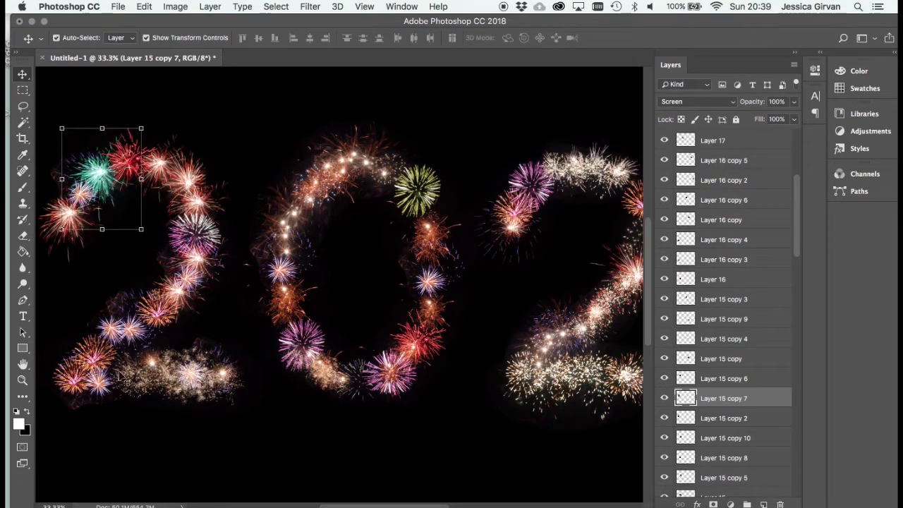
Recolour the orange burst on the first 2's diagonal stroke to green by shifting its hue to +133
{"action": "left_click", "coordinate": [129, 326]}
{"action": "left_click", "coordinate": [175, 7]}
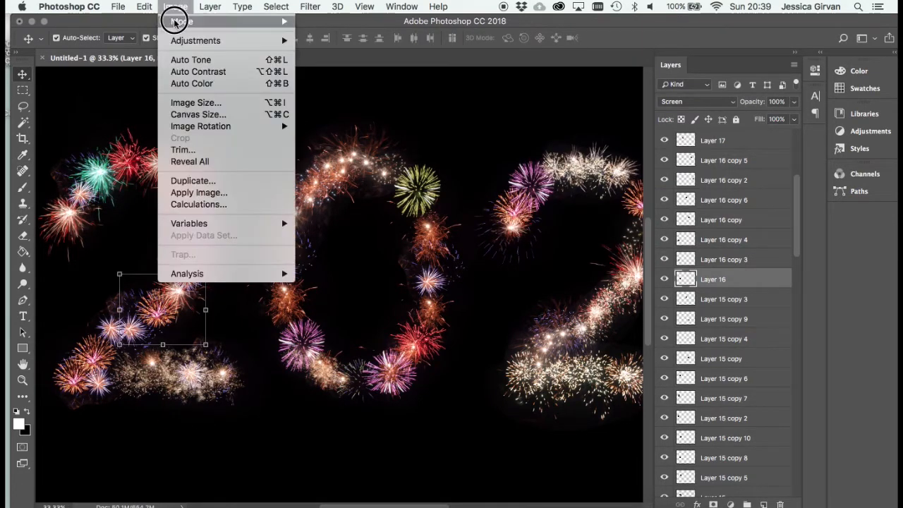
{"action": "mouse_move", "coordinate": [211, 38]}
{"action": "left_click", "coordinate": [401, 100]}
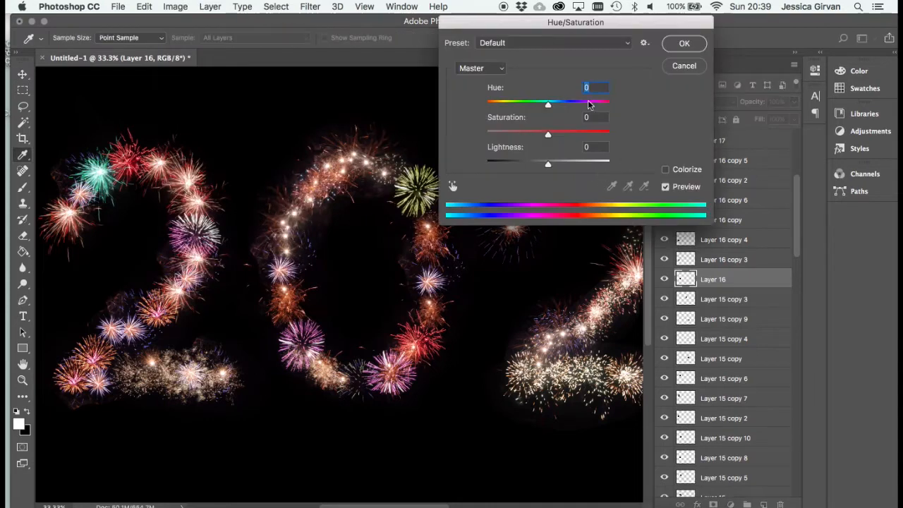
{"action": "left_click_drag", "start_coordinate": [588, 101], "coordinate": [599, 106]}
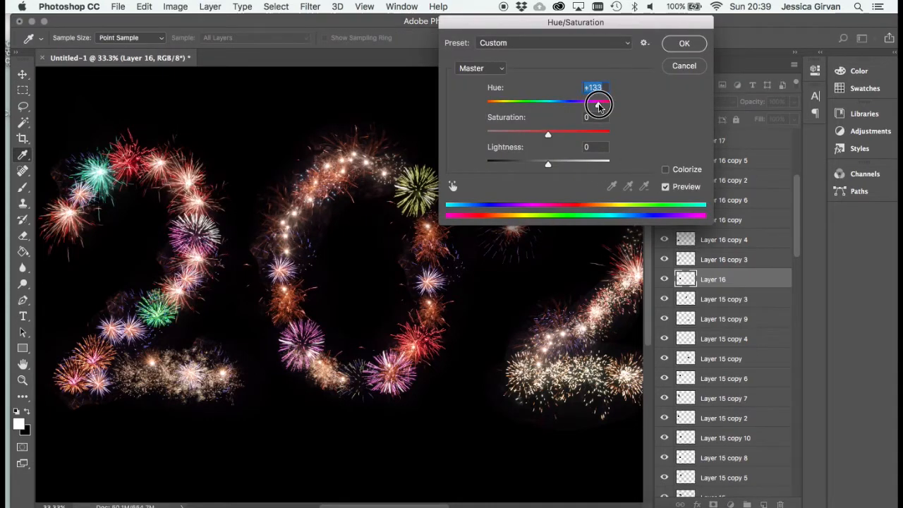
{"action": "key", "text": "Return"}
Recolour the orange firework on the first 0's lower left side to magenta with a negative Hue/Saturation hue shift
{"action": "left_click", "coordinate": [287, 269]}
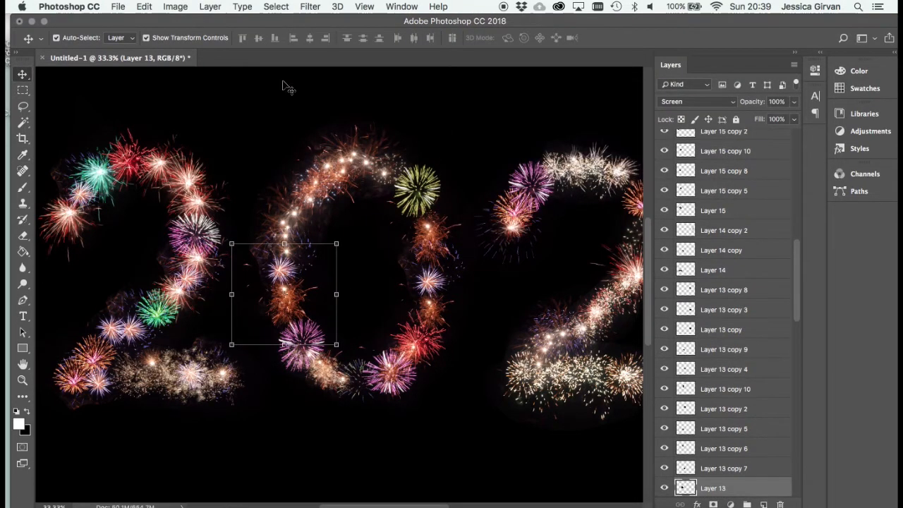
{"action": "left_click", "coordinate": [151, 6]}
{"action": "mouse_move", "coordinate": [175, 7]}
{"action": "mouse_move", "coordinate": [211, 40]}
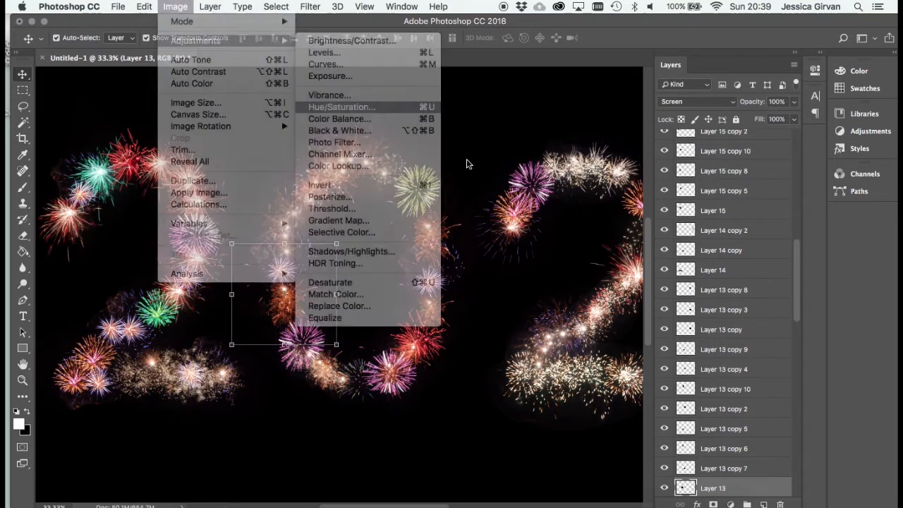
{"action": "left_click", "coordinate": [352, 106]}
{"action": "left_click_drag", "start_coordinate": [525, 105], "coordinate": [517, 104]}
{"action": "left_click", "coordinate": [688, 45]}
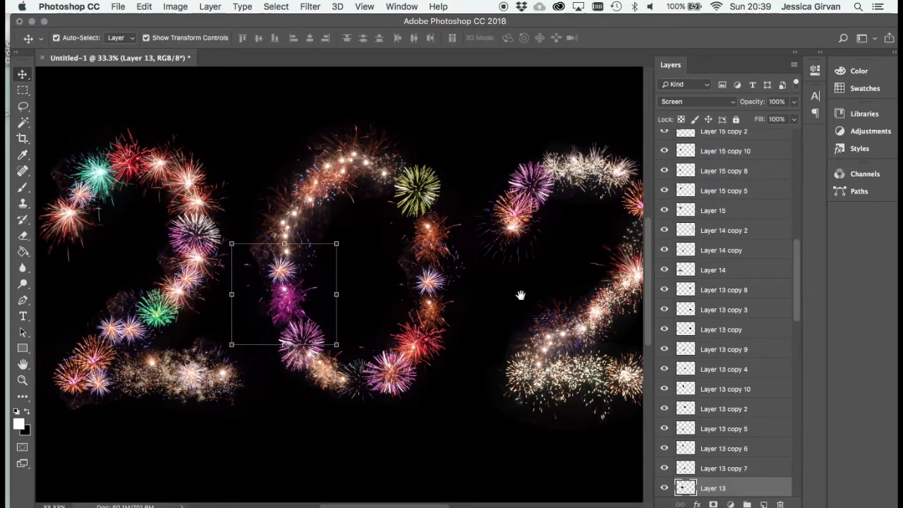
Recolour the golden fireworks along the second 2's base to green with Hue/Saturation, hue +111 and saturation +41
{"action": "left_click_drag", "start_coordinate": [520, 295], "coordinate": [367, 242]}
{"action": "left_click", "coordinate": [415, 337]}
{"action": "left_click", "coordinate": [184, 6]}
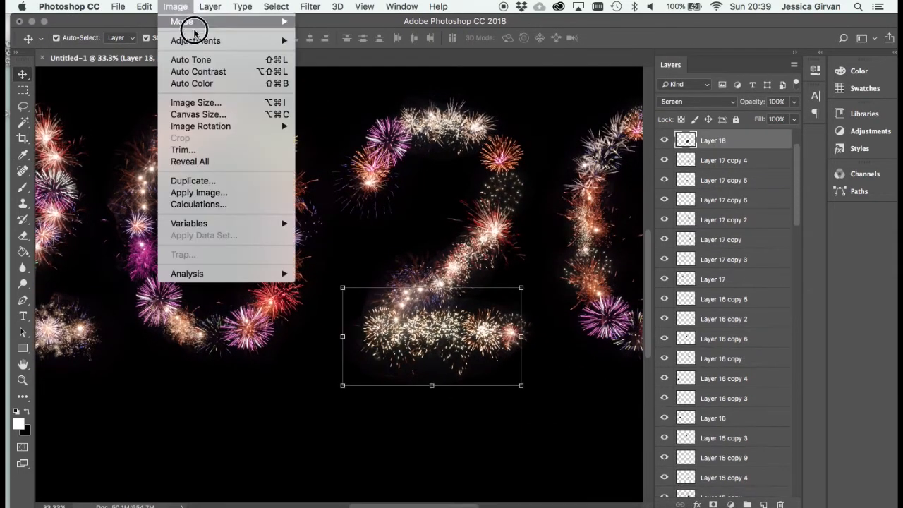
{"action": "mouse_move", "coordinate": [205, 40]}
{"action": "left_click", "coordinate": [365, 105]}
{"action": "left_click_drag", "start_coordinate": [548, 102], "coordinate": [602, 104]}
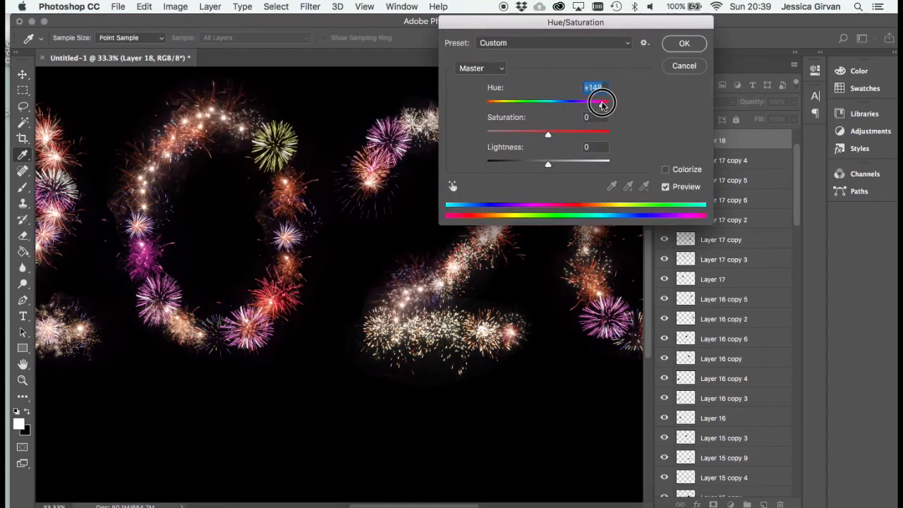
{"action": "left_click", "coordinate": [577, 102]}
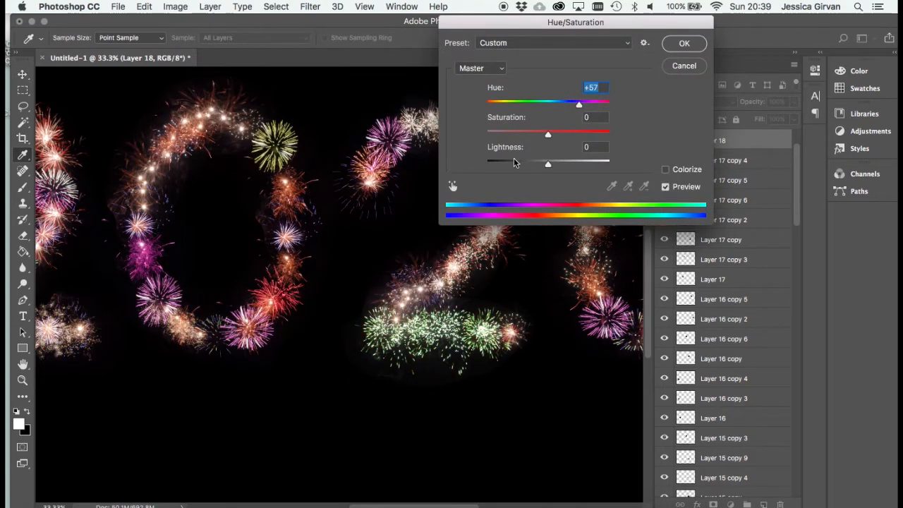
{"action": "left_click_drag", "start_coordinate": [601, 134], "coordinate": [611, 139]}
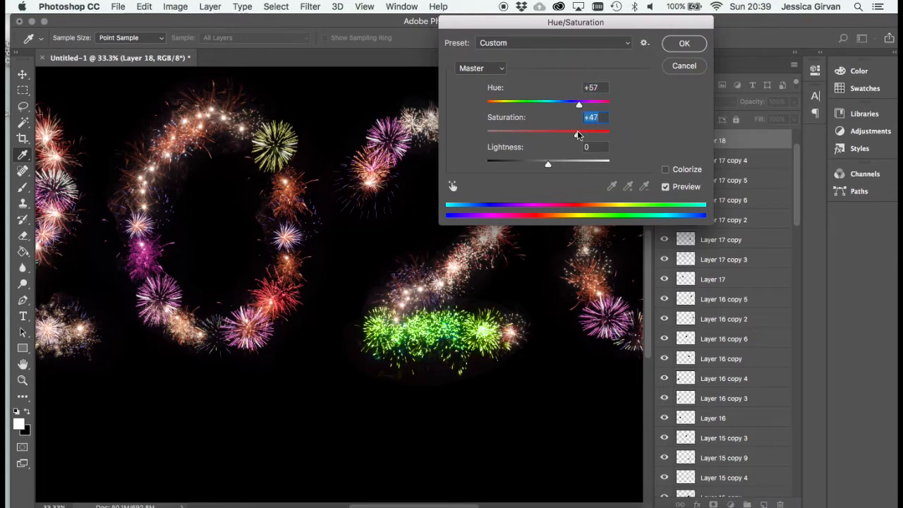
{"action": "left_click", "coordinate": [594, 103]}
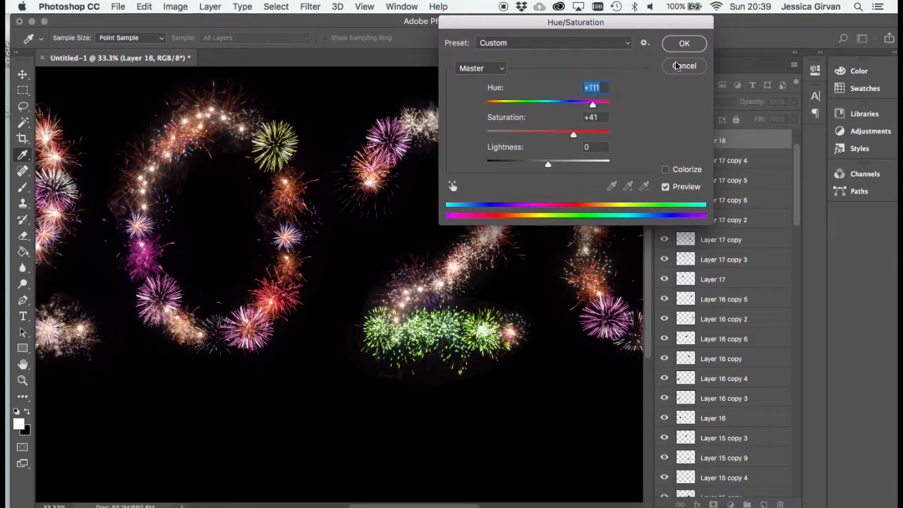
{"action": "left_click", "coordinate": [691, 43]}
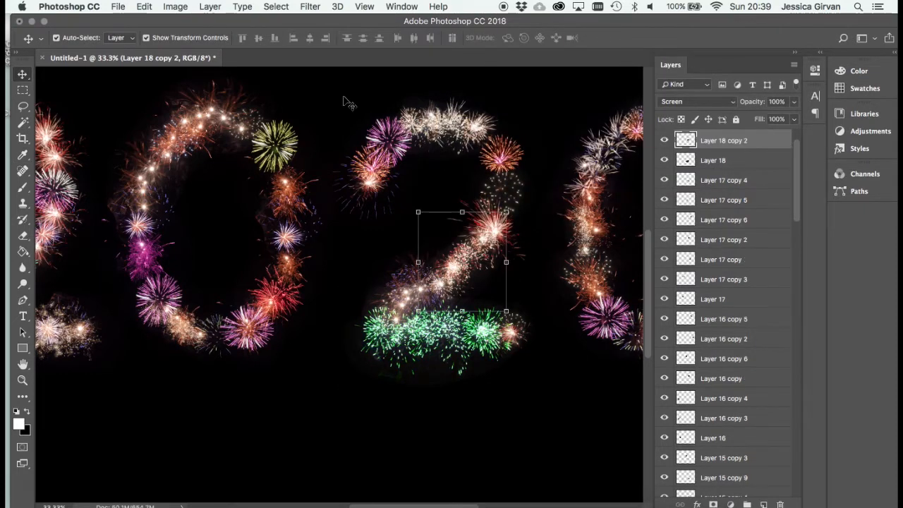
Recolour the golden firework on the second 2's diagonal stroke to blue with Hue/Saturation, hue +180 and saturation +50
{"action": "left_click", "coordinate": [175, 6]}
{"action": "mouse_move", "coordinate": [240, 40]}
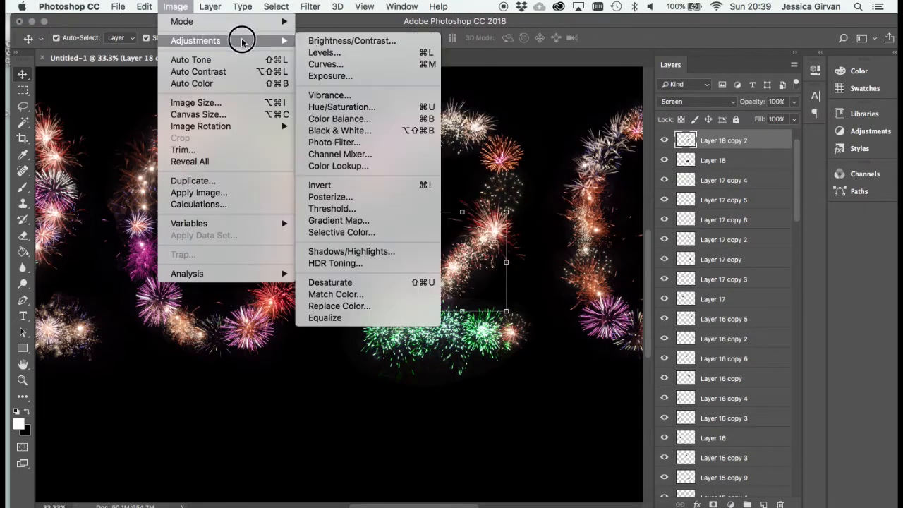
{"action": "left_click", "coordinate": [381, 107]}
{"action": "left_click", "coordinate": [578, 134]}
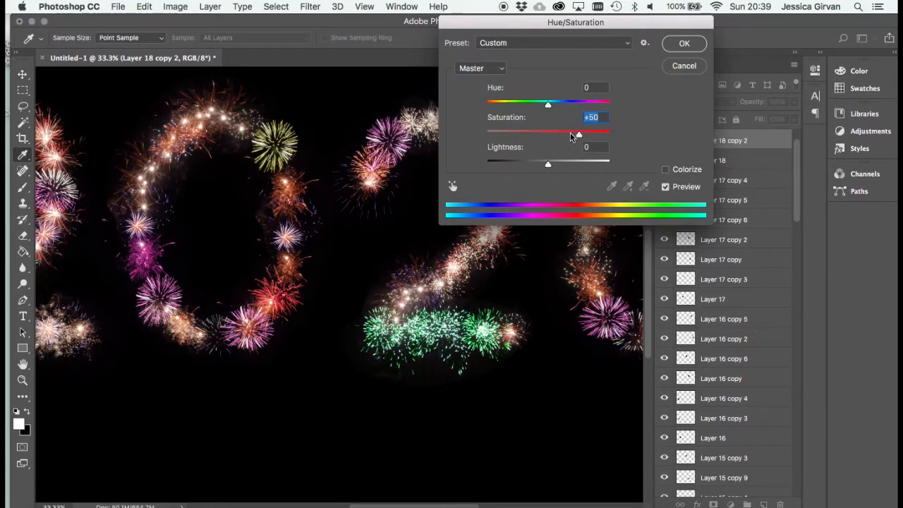
{"action": "left_click", "coordinate": [580, 104]}
{"action": "left_click_drag", "start_coordinate": [604, 23], "coordinate": [693, 21]}
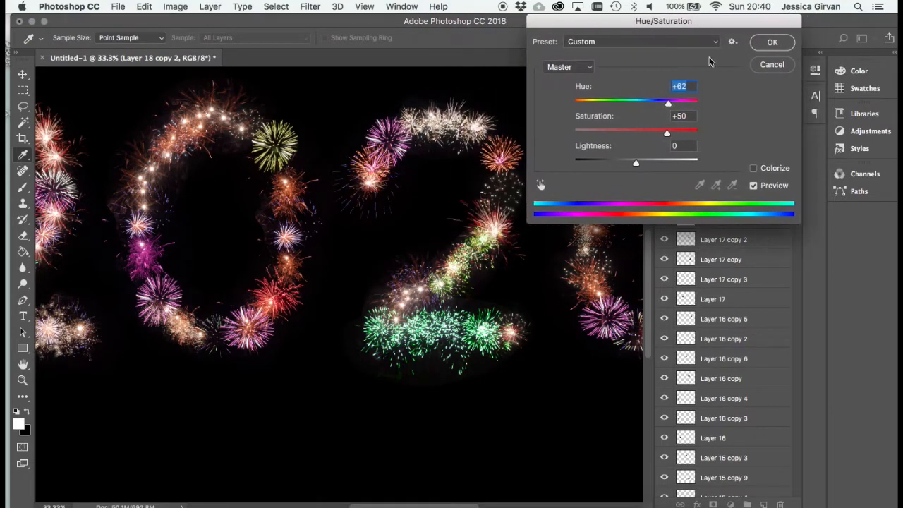
{"action": "left_click_drag", "start_coordinate": [690, 98], "coordinate": [721, 100]}
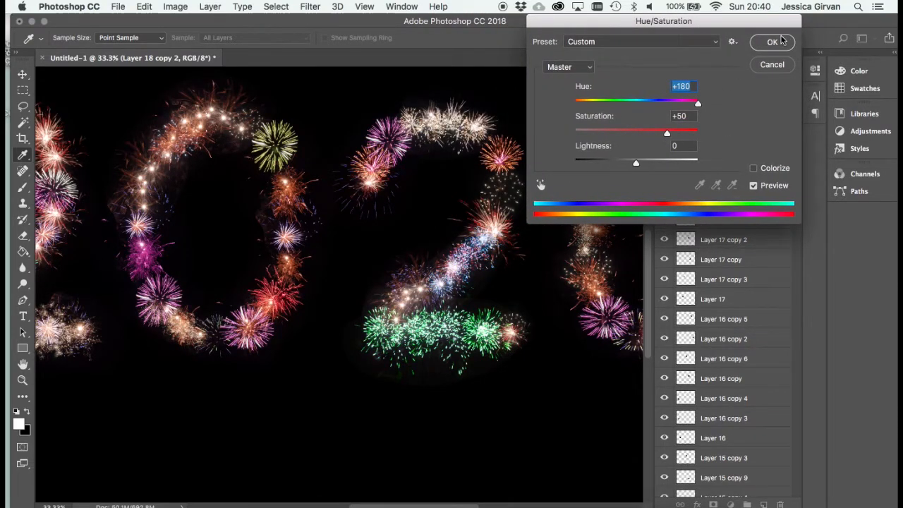
{"action": "left_click", "coordinate": [778, 41]}
Recolour the orange firework on the last 0's upper left side to yellow-green with Hue/Saturation, hue +55 and saturation +73
{"action": "left_click_drag", "start_coordinate": [457, 256], "coordinate": [243, 282]}
{"action": "left_click", "coordinate": [384, 185]}
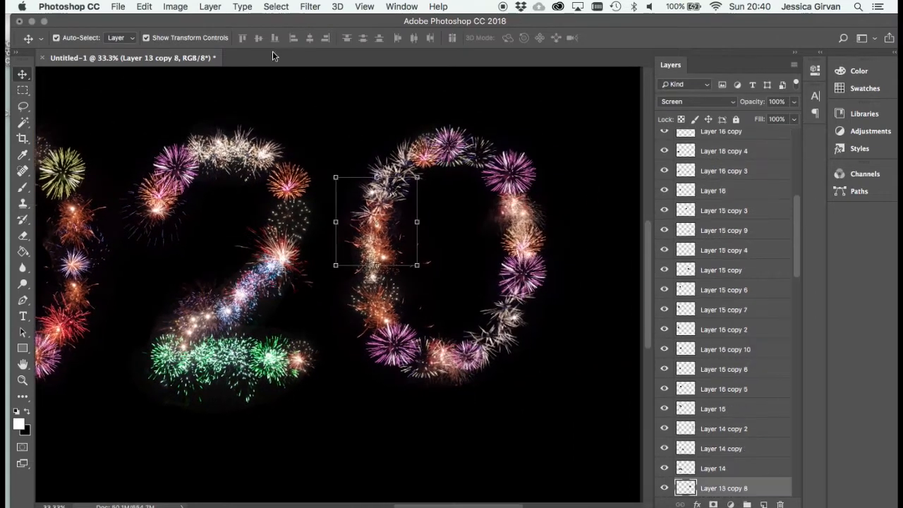
{"action": "left_click", "coordinate": [176, 7]}
{"action": "mouse_move", "coordinate": [262, 39]}
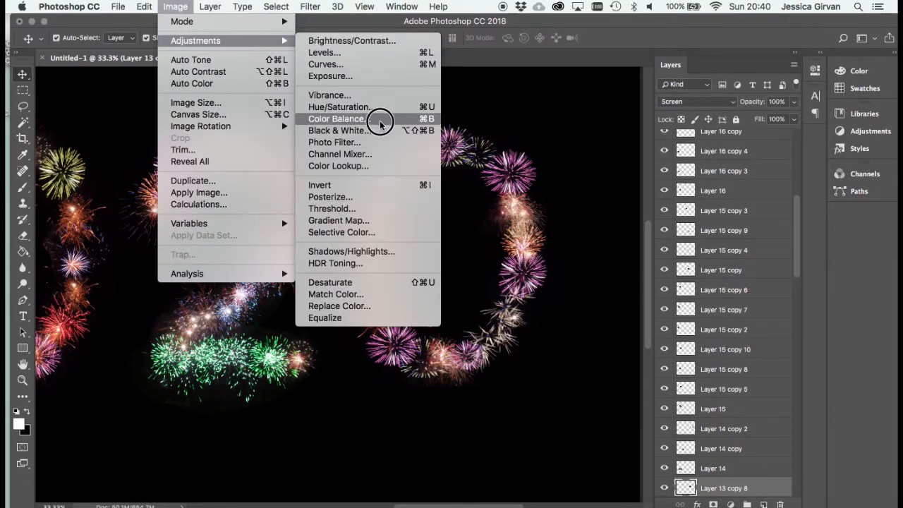
{"action": "left_click", "coordinate": [353, 106]}
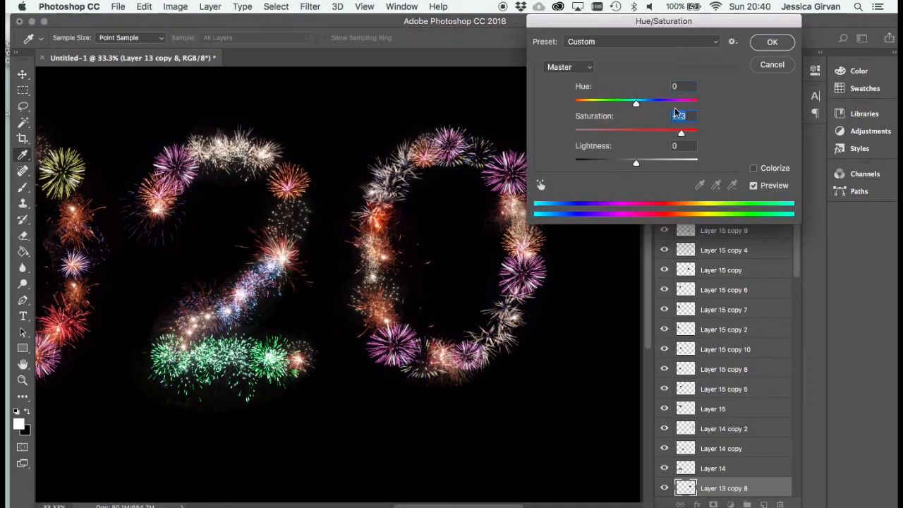
{"action": "left_click", "coordinate": [669, 101]}
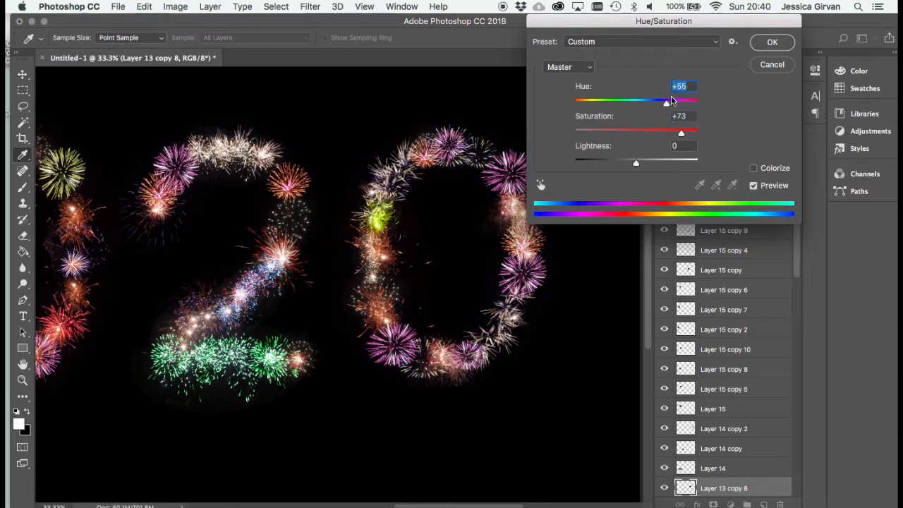
{"action": "left_click", "coordinate": [772, 43]}
{"action": "key", "text": "v"}
Recolour the purple burst on the last 0's upper right curve to green with Hue/Saturation, hue +141
{"action": "left_click", "coordinate": [513, 228]}
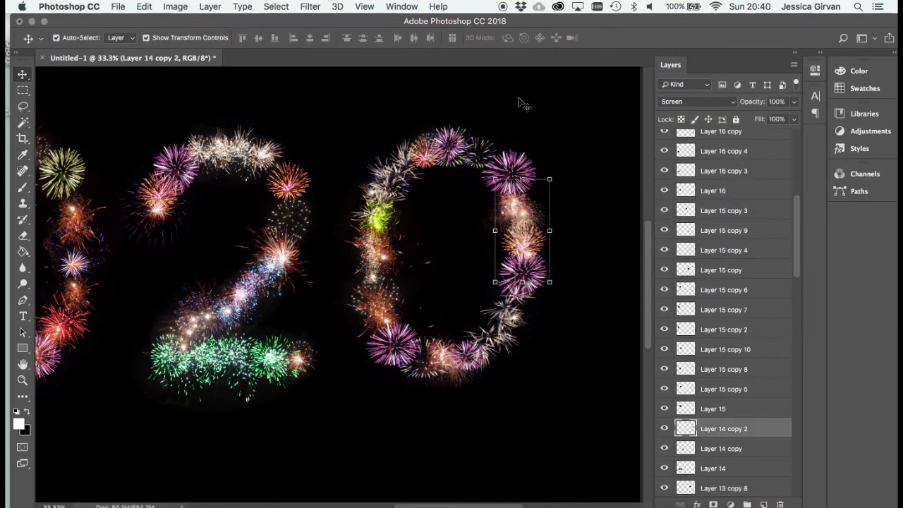
{"action": "left_click", "coordinate": [520, 139]}
{"action": "left_click", "coordinate": [519, 168]}
{"action": "left_click", "coordinate": [175, 6]}
{"action": "mouse_move", "coordinate": [212, 40]}
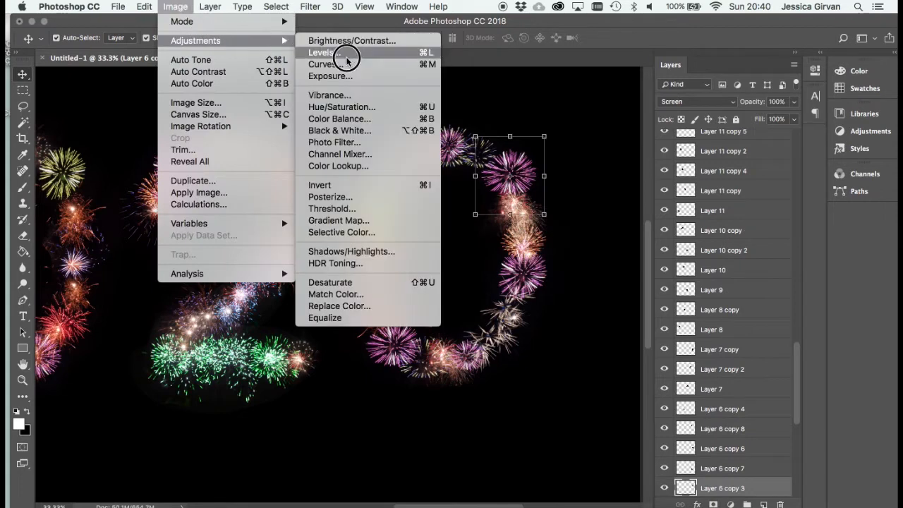
{"action": "left_click", "coordinate": [341, 106]}
{"action": "left_click_drag", "start_coordinate": [666, 104], "coordinate": [688, 104]}
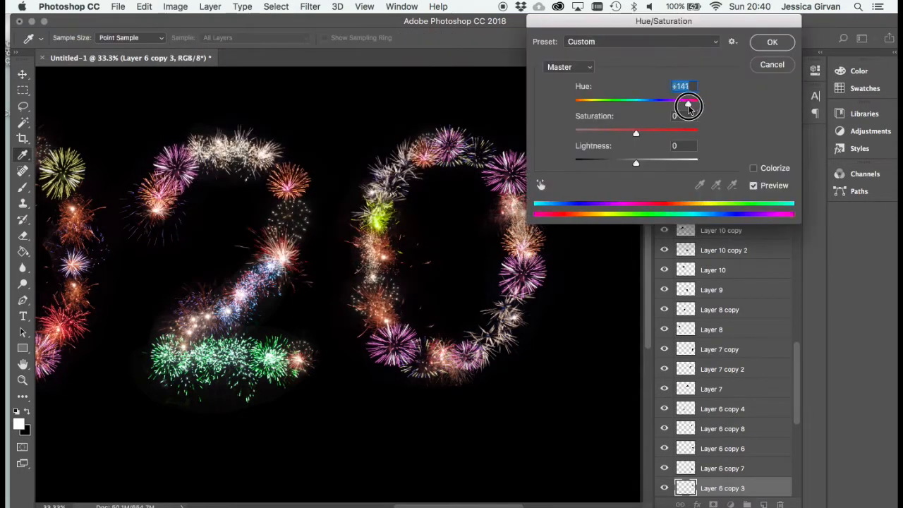
{"action": "left_click", "coordinate": [768, 44]}
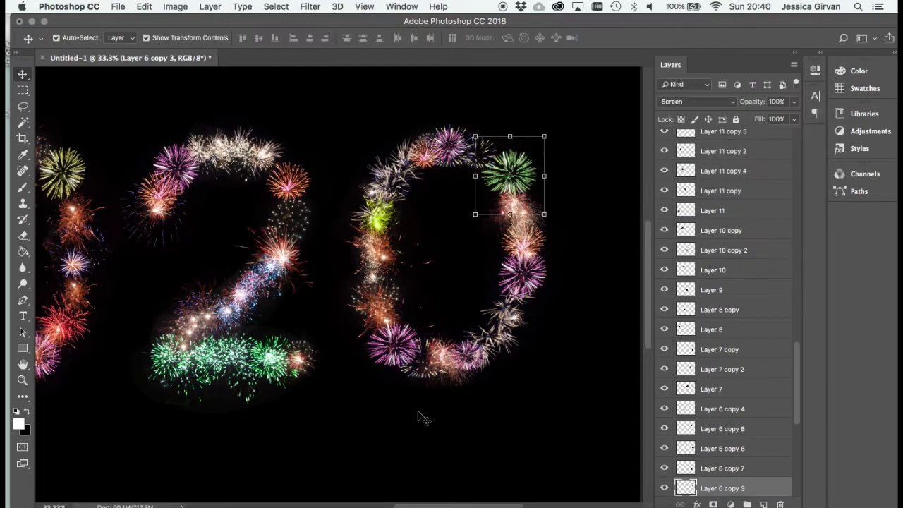
Select the orange firework layer on the last 0's lower left side
{"action": "left_click", "coordinate": [406, 351]}
{"action": "left_click", "coordinate": [178, 7]}
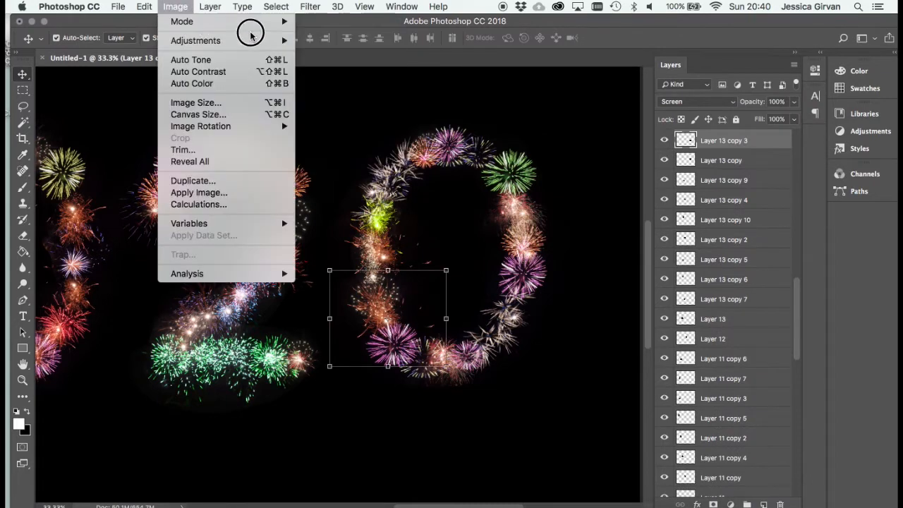
{"action": "mouse_move", "coordinate": [273, 40]}
{"action": "left_click", "coordinate": [408, 120]}
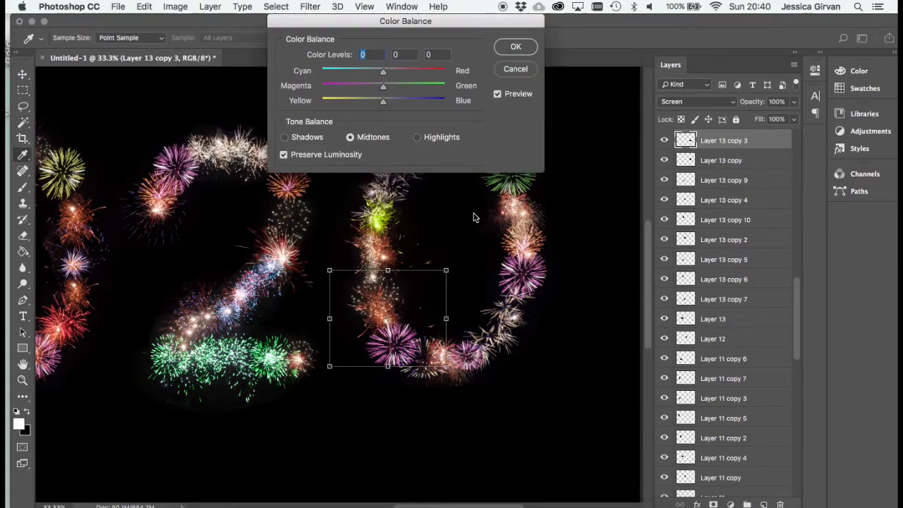
{"action": "left_click", "coordinate": [517, 47]}
Recolour the selected orange firework on the last 0's lower left side to magenta with Hue/Saturation, hue -55
{"action": "left_click", "coordinate": [209, 7]}
{"action": "mouse_move", "coordinate": [178, 7]}
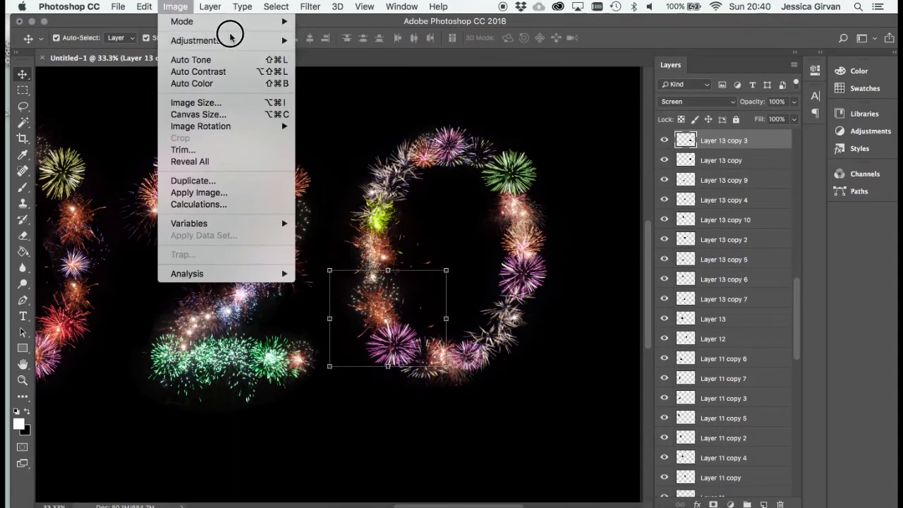
{"action": "mouse_move", "coordinate": [284, 40]}
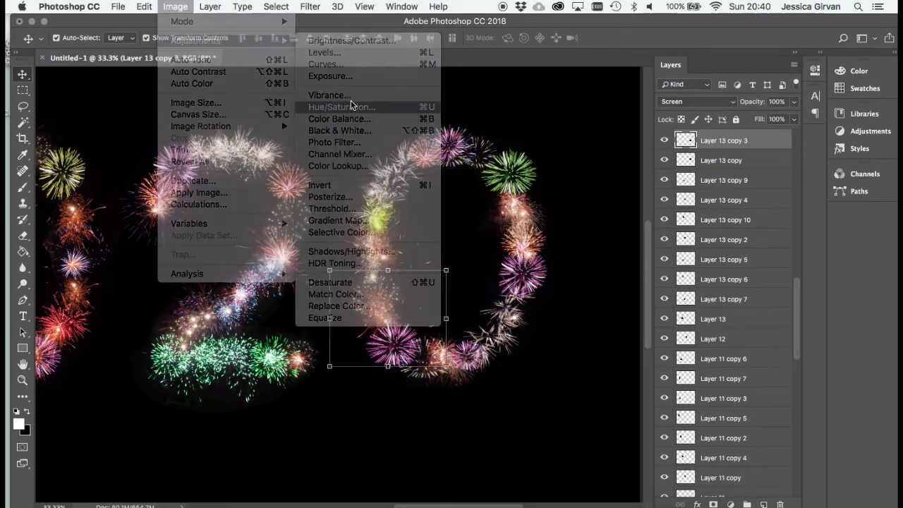
{"action": "left_click", "coordinate": [353, 106]}
{"action": "left_click_drag", "start_coordinate": [684, 104], "coordinate": [697, 103]}
{"action": "mouse_move", "coordinate": [593, 105]}
{"action": "left_mouse_down"}
{"action": "mouse_move", "coordinate": [632, 102]}
{"action": "mouse_move", "coordinate": [606, 102]}
{"action": "left_mouse_up"}
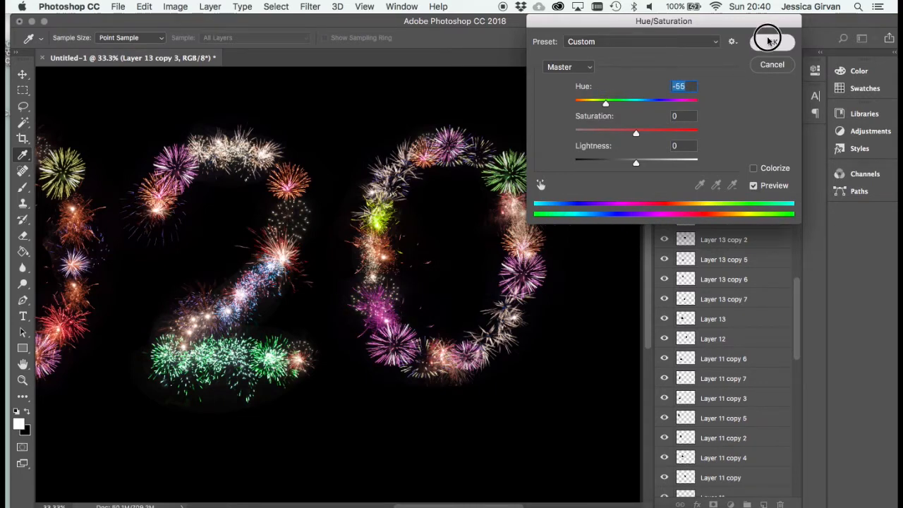
{"action": "left_click", "coordinate": [772, 41]}
{"action": "key", "text": "v"}
{"action": "left_click", "coordinate": [454, 151]}
{"action": "left_click", "coordinate": [198, 6]}
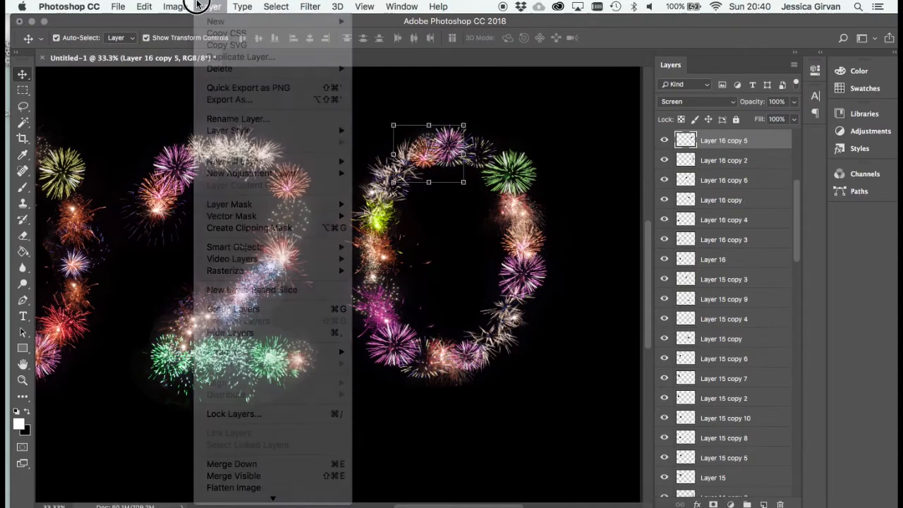
{"action": "left_click", "coordinate": [195, 6]}
{"action": "left_click", "coordinate": [376, 194]}
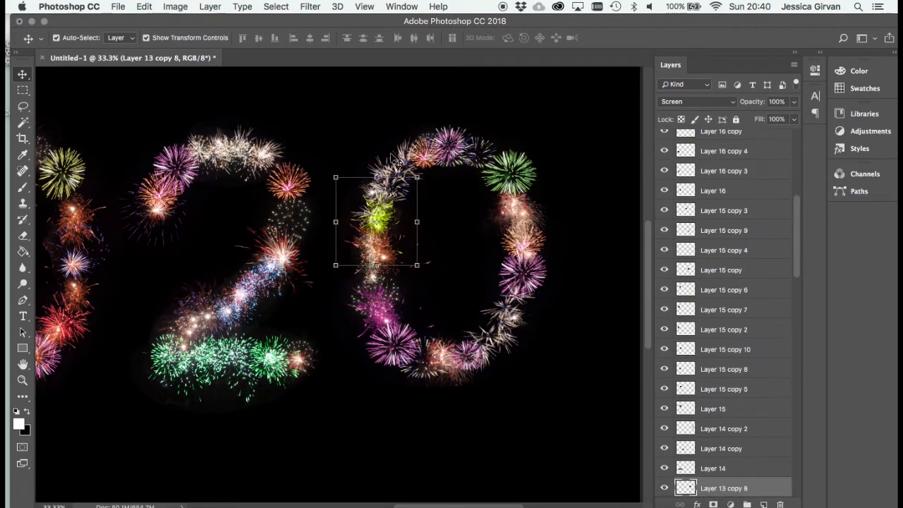
{"action": "key", "text": "ctrl+t"}
{"action": "key", "text": "Return"}
Recolour the purple burst on the last 0's lower right side to blue with Hue/Saturation, hue -124 and saturation +54
{"action": "left_click", "coordinate": [544, 278]}
{"action": "key", "text": "ctrl+t"}
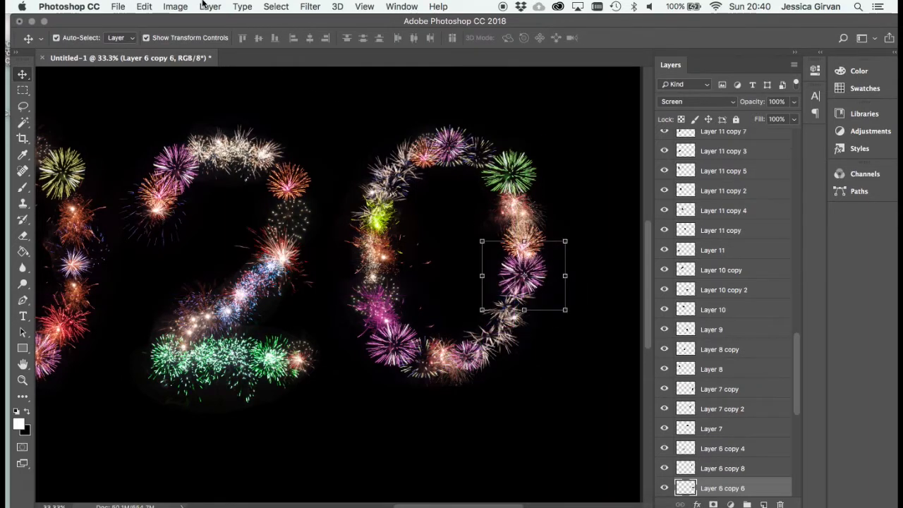
{"action": "left_click", "coordinate": [177, 6]}
{"action": "mouse_move", "coordinate": [194, 36]}
{"action": "left_click", "coordinate": [393, 99]}
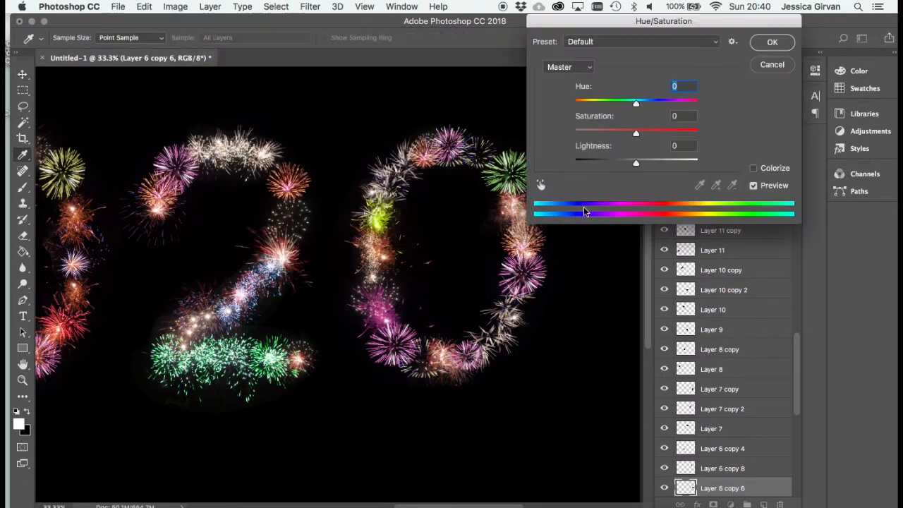
{"action": "left_click_drag", "start_coordinate": [636, 101], "coordinate": [592, 97]}
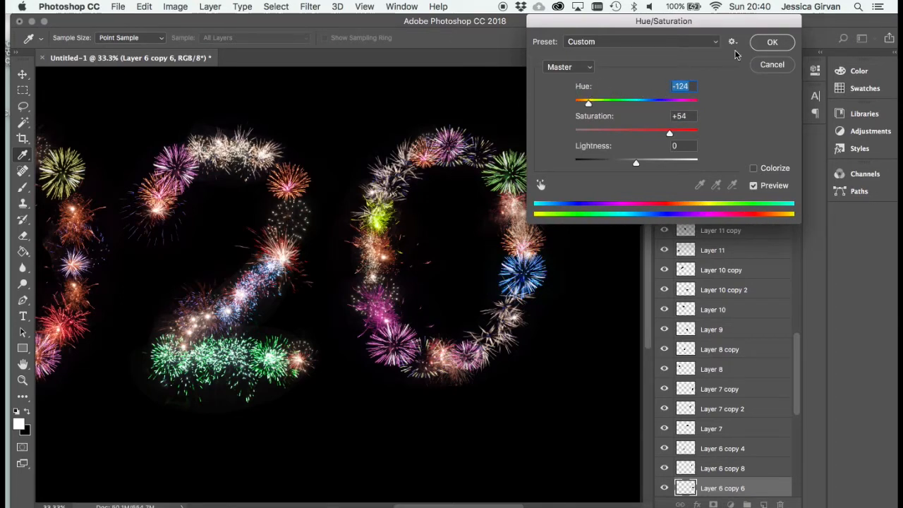
{"action": "left_click", "coordinate": [773, 42]}
Recolour the pale golden fireworks along the second 2's top curve to pink with Hue/Saturation, hue -57 and saturation +55
{"action": "left_click", "coordinate": [254, 164]}
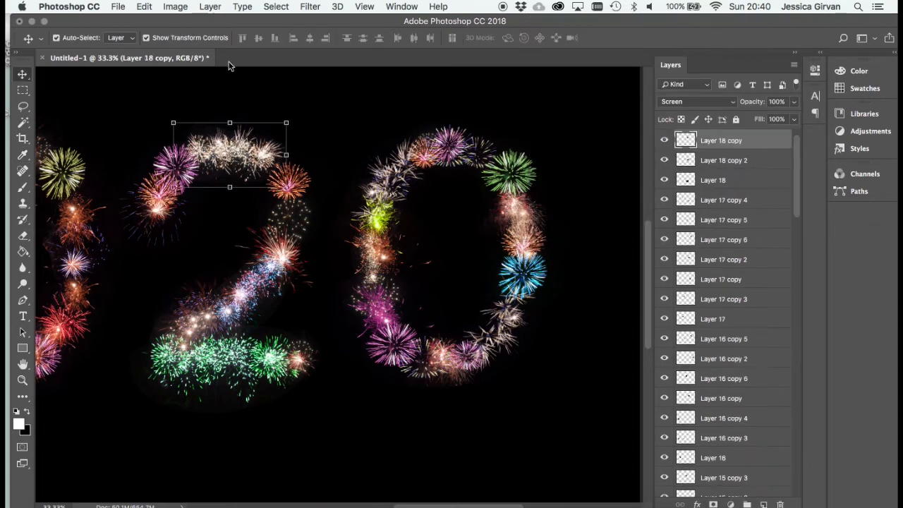
{"action": "left_click", "coordinate": [175, 6]}
{"action": "mouse_move", "coordinate": [212, 40]}
{"action": "left_click", "coordinate": [384, 109]}
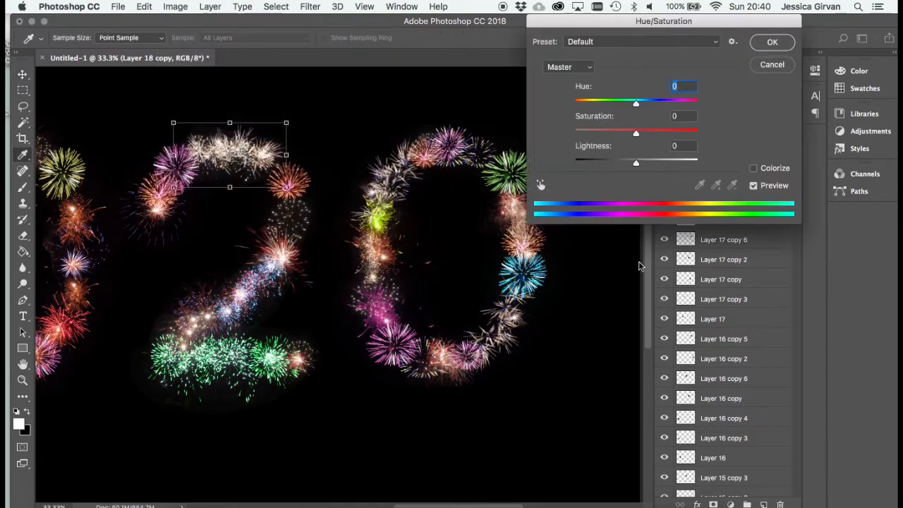
{"action": "left_click_drag", "start_coordinate": [636, 133], "coordinate": [670, 133]}
{"action": "left_click", "coordinate": [606, 103]}
{"action": "left_click_drag", "start_coordinate": [606, 103], "coordinate": [605, 103]}
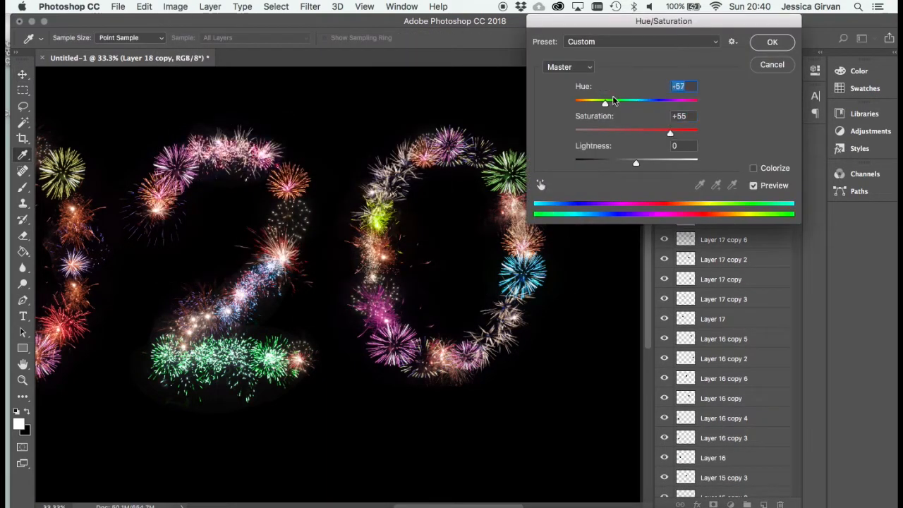
{"action": "left_click", "coordinate": [773, 43]}
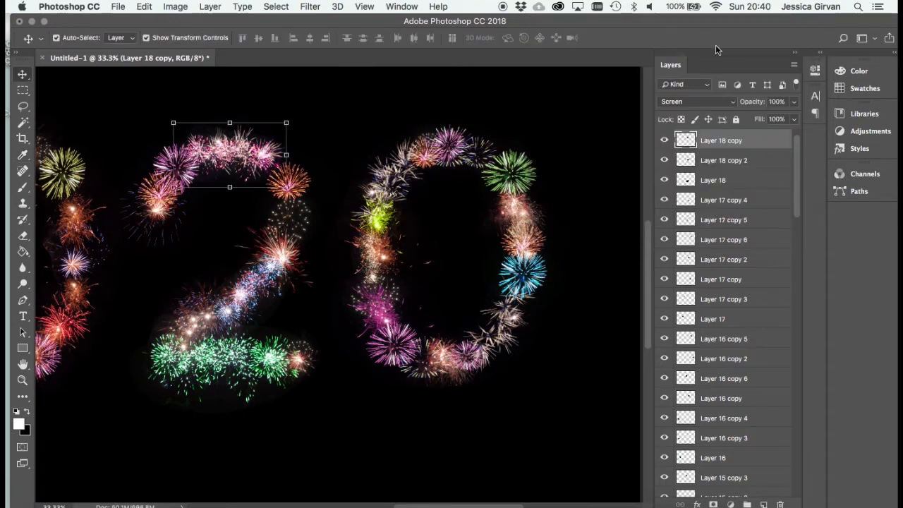
Try to select and move the golden firework cluster on the first 0's upper left side
{"action": "scroll", "coordinate": [325, 223], "scroll_direction": "left", "scroll_amount": 10}
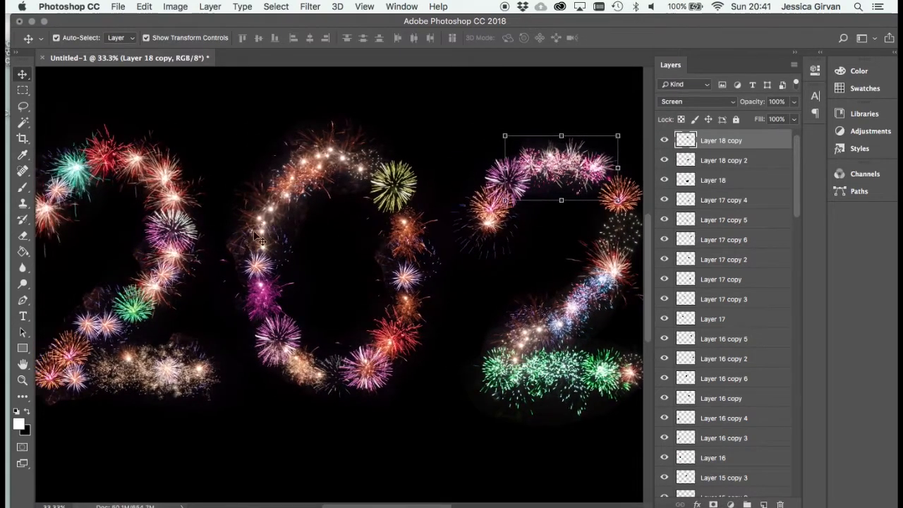
{"action": "left_click", "coordinate": [283, 224]}
{"action": "left_click", "coordinate": [268, 204]}
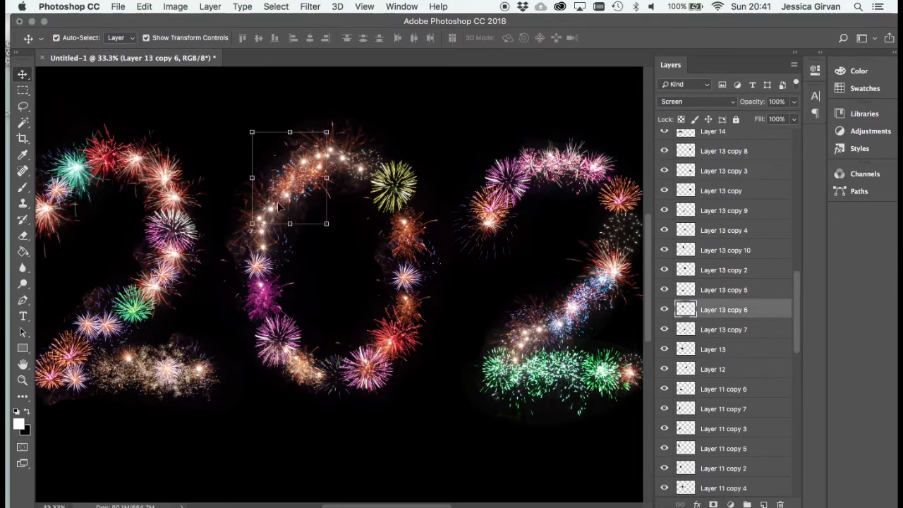
{"action": "left_click", "coordinate": [273, 195]}
{"action": "left_click", "coordinate": [225, 110]}
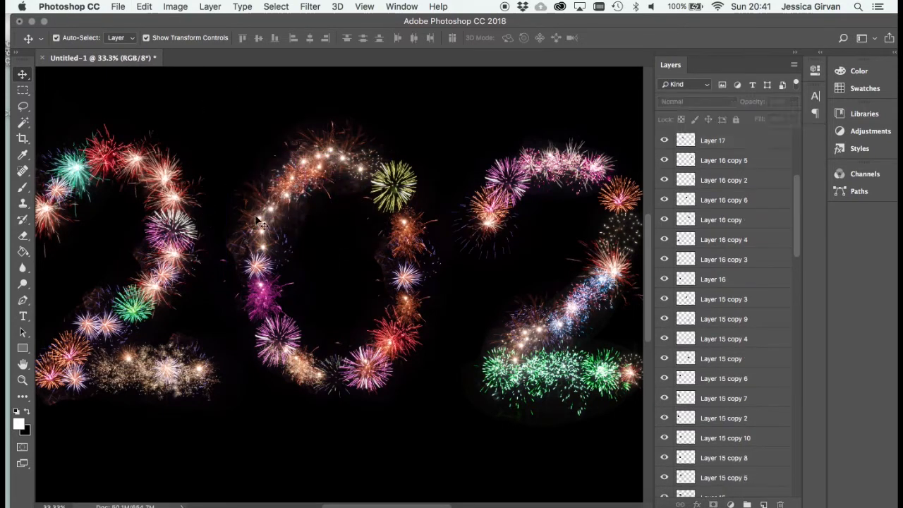
{"action": "left_click_drag", "start_coordinate": [256, 226], "coordinate": [329, 223]}
{"action": "key", "text": "super+z"}
{"action": "left_click", "coordinate": [269, 212]}
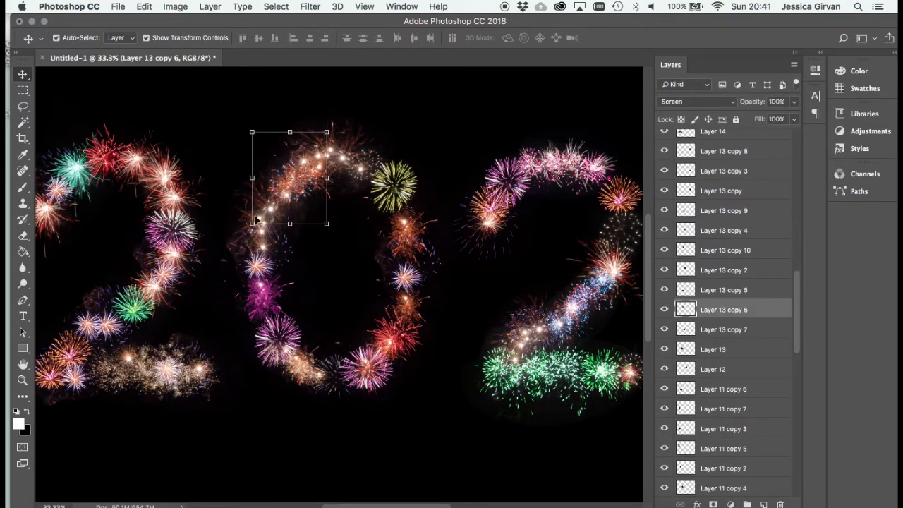
{"action": "left_click", "coordinate": [237, 218]}
{"action": "key", "text": "Escape"}
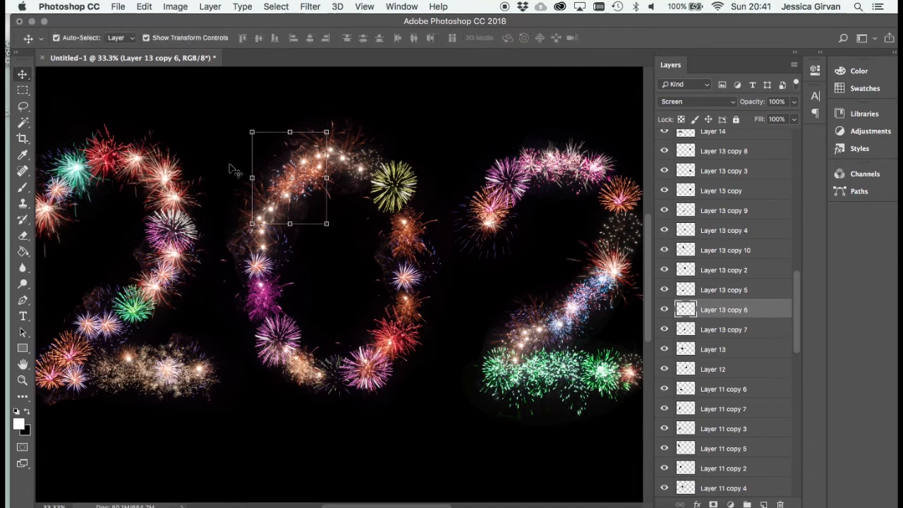
Move the orange firework from the first 0's upper left side rightward to the underside of its top curve
{"action": "left_click", "coordinate": [209, 138]}
{"action": "left_click_drag", "start_coordinate": [262, 224], "coordinate": [320, 230]}
{"action": "left_click", "coordinate": [351, 285]}
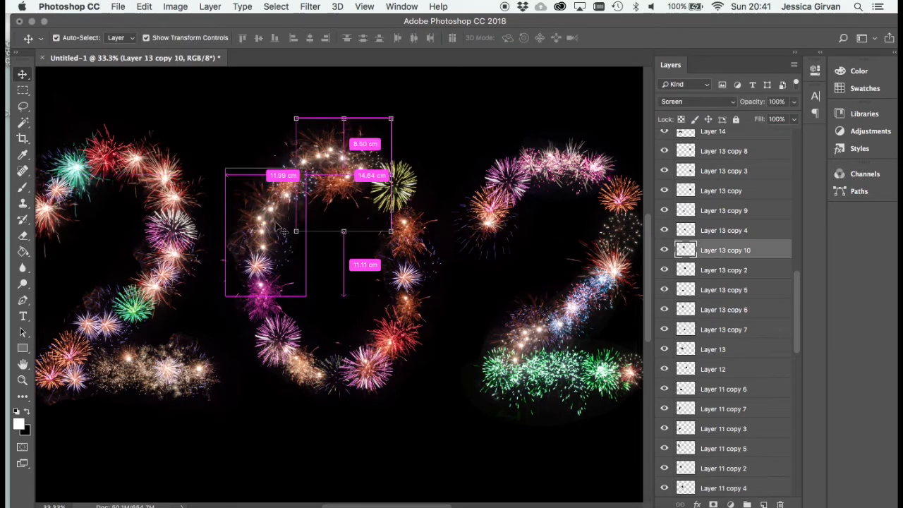
Try moving overlapping firework layers on the first 0's upper left side to find the golden cluster, undoing each move
{"action": "scroll", "coordinate": [249, 179], "scroll_direction": "up", "scroll_amount": 3}
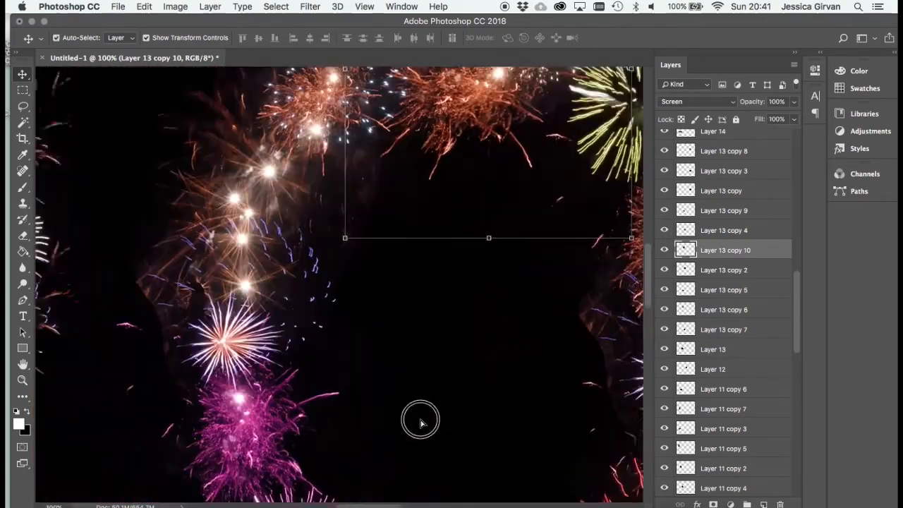
{"action": "left_click", "coordinate": [229, 256]}
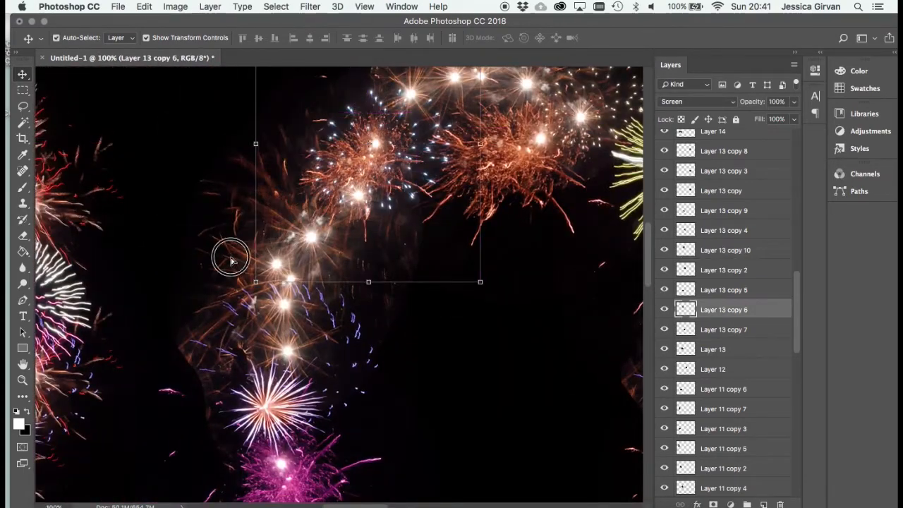
{"action": "left_click_drag", "start_coordinate": [247, 256], "coordinate": [194, 237]}
{"action": "key", "text": "super+z"}
{"action": "left_click", "coordinate": [338, 274]}
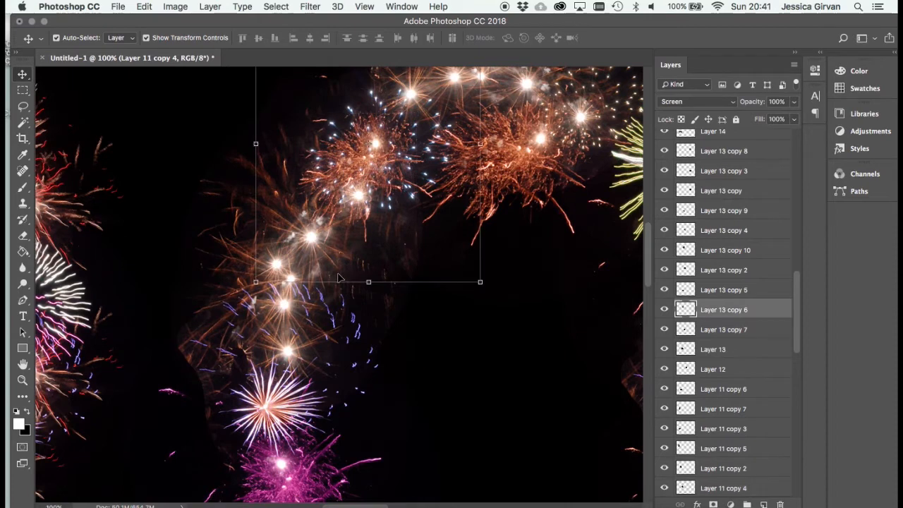
{"action": "left_click_drag", "start_coordinate": [360, 299], "coordinate": [477, 334]}
{"action": "key", "text": "super+z"}
Nudge the pink-and-white starburst layer on the first 0's left side a short distance to the left in seven large steps
{"action": "left_click", "coordinate": [403, 267]}
{"action": "key", "text": "super+z"}
{"action": "key", "text": "shift+Left"}
{"action": "key", "text": "shift+Left"}
{"action": "key", "text": "shift+Left"}
{"action": "key", "text": "shift+Left"}
{"action": "key", "text": "shift+Left"}
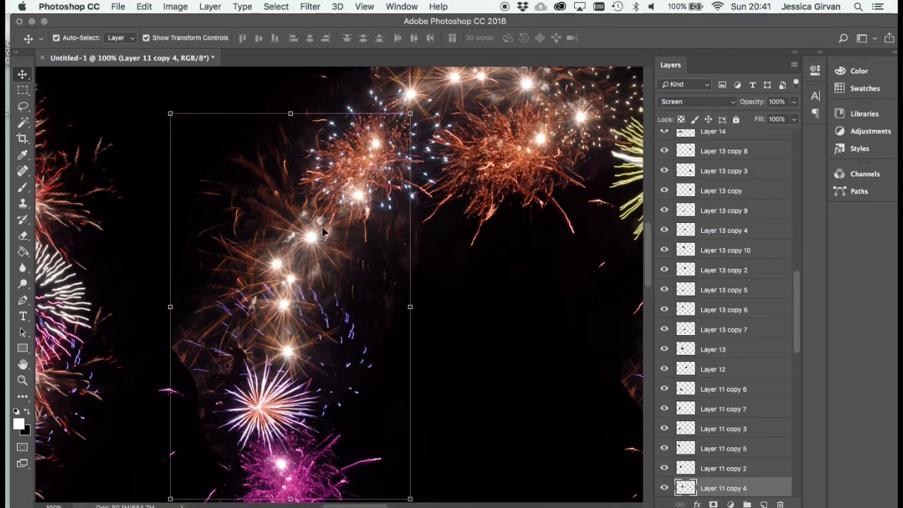
{"action": "key", "text": "shift+Left"}
{"action": "key", "text": "shift+Left"}
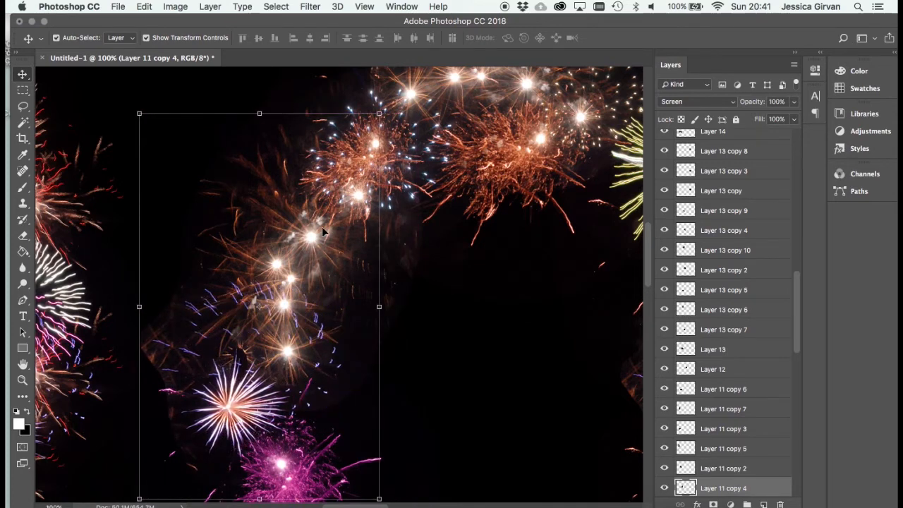
Select the golden firework cluster on the first 0's upper left side, test-moving it and undoing the move
{"action": "left_click", "coordinate": [457, 258]}
{"action": "left_click", "coordinate": [334, 267]}
{"action": "left_click", "coordinate": [374, 307]}
{"action": "left_click_drag", "start_coordinate": [398, 286], "coordinate": [444, 319]}
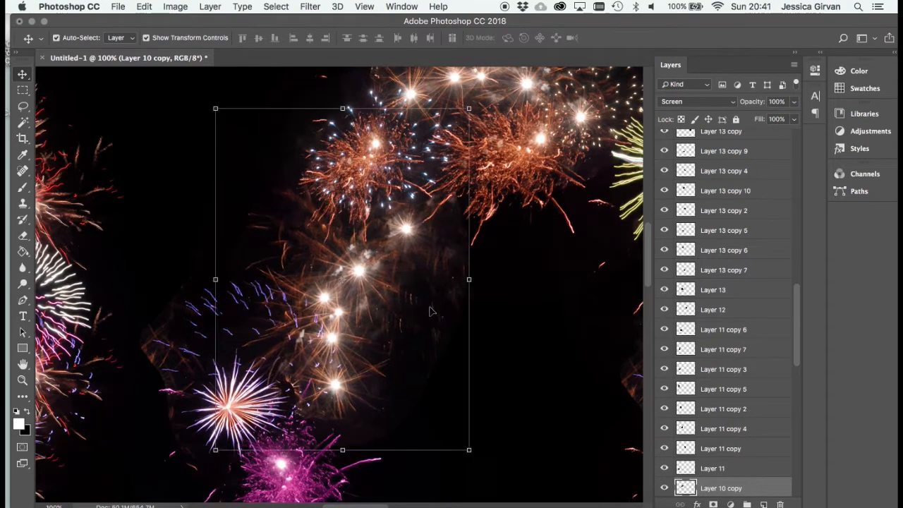
{"action": "key", "text": "super+z"}
Recolour the golden cluster magenta with Hue/Saturation, using hue -60 and saturation +74
{"action": "left_click", "coordinate": [175, 6]}
{"action": "left_click", "coordinate": [284, 45]}
{"action": "left_click", "coordinate": [395, 108]}
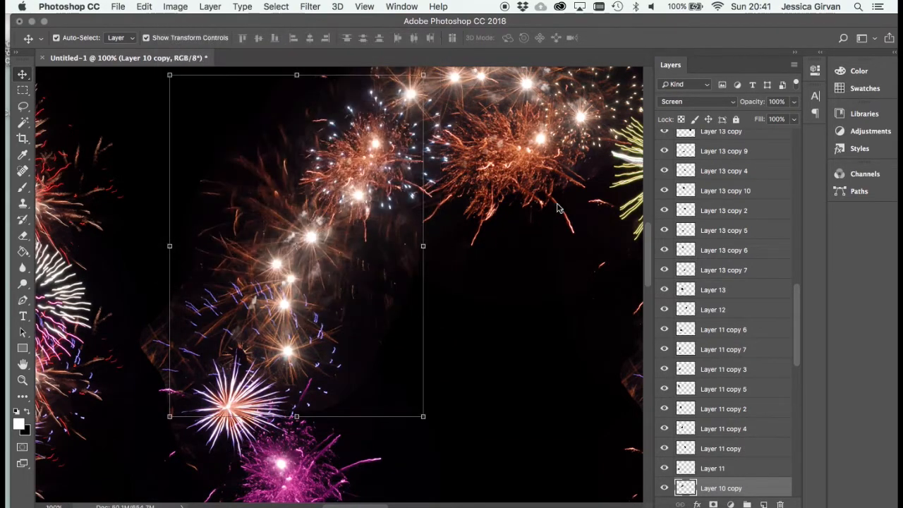
{"action": "left_click_drag", "start_coordinate": [685, 132], "coordinate": [676, 133]}
{"action": "left_click", "coordinate": [604, 101]}
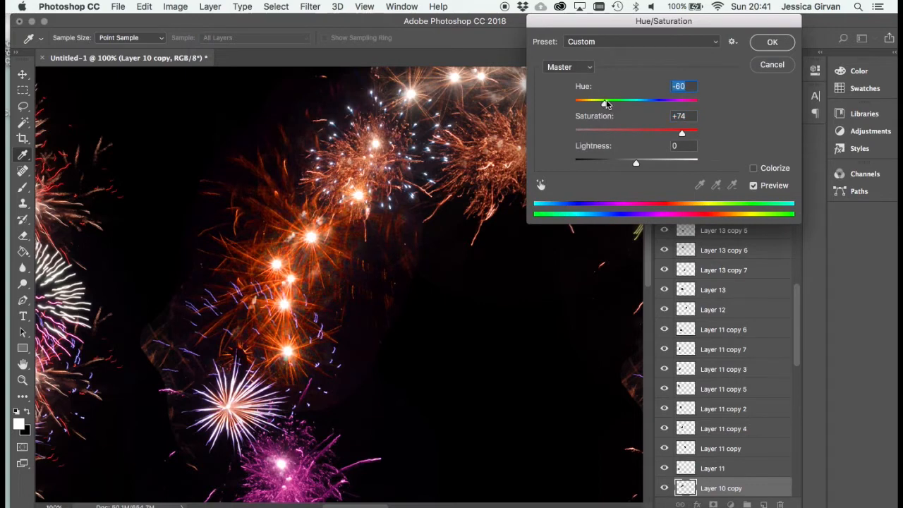
{"action": "left_click", "coordinate": [772, 44]}
Move the pink-and-white starburst layer on the first 0's left side a short distance rightward and slightly up
{"action": "left_click", "coordinate": [256, 376]}
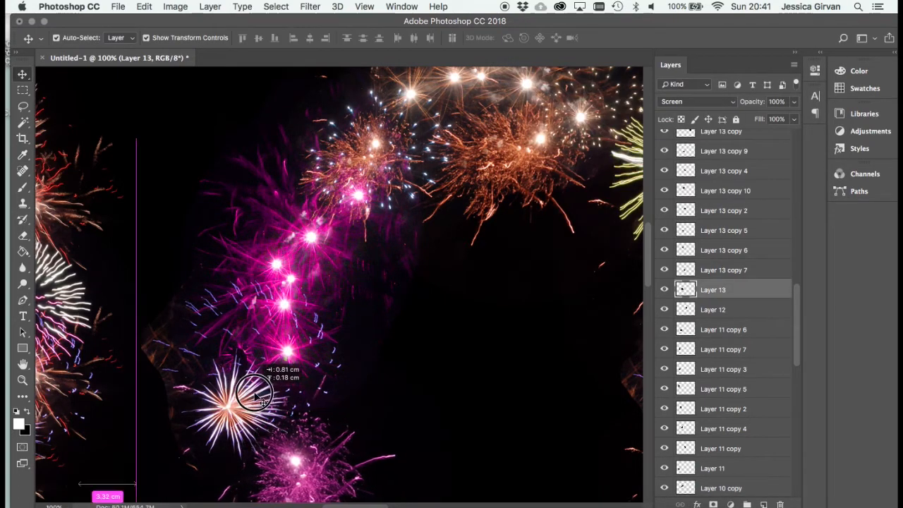
{"action": "left_click", "coordinate": [97, 365]}
{"action": "left_click", "coordinate": [163, 348]}
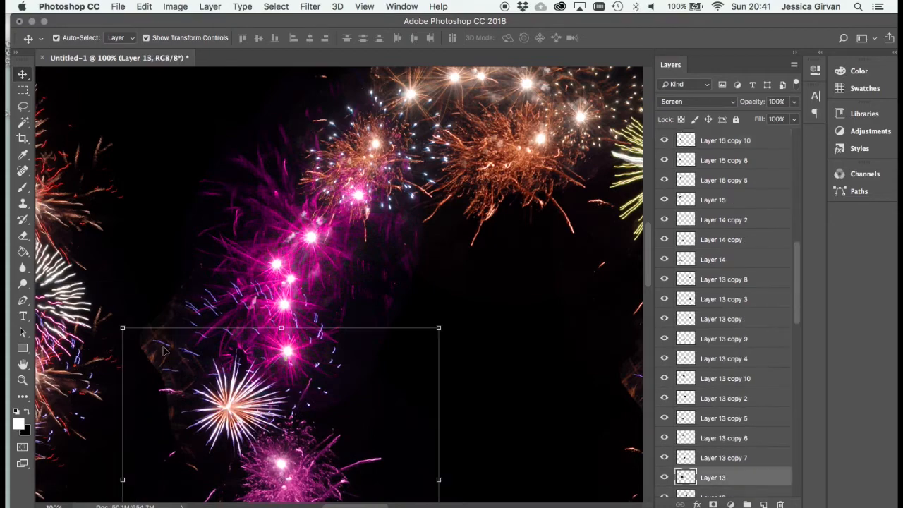
{"action": "left_click_drag", "start_coordinate": [177, 313], "coordinate": [206, 304]}
Recolour the golden firework forming the first 2's base teal with Hue/Saturation, using hue +153 and saturation +43
{"action": "scroll", "coordinate": [473, 211], "scroll_direction": "left", "scroll_amount": 10}
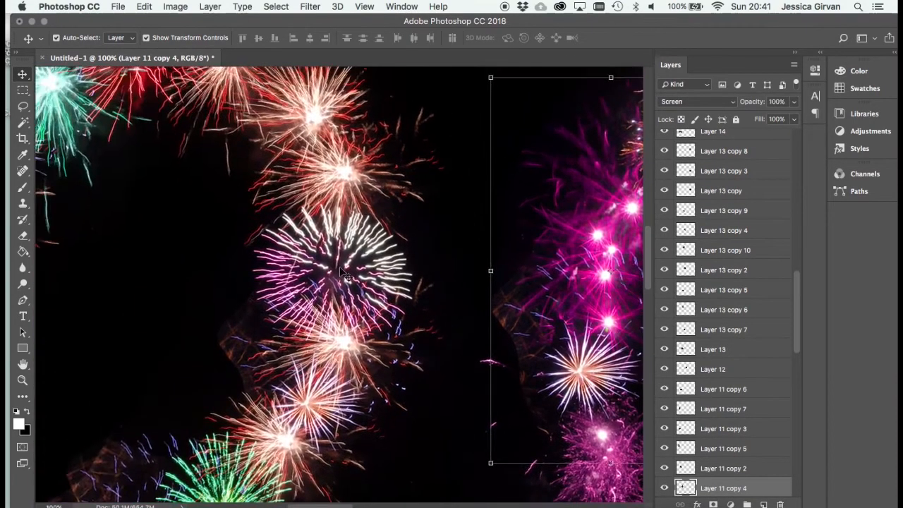
{"action": "scroll", "coordinate": [345, 275], "scroll_direction": "down", "scroll_amount": 6}
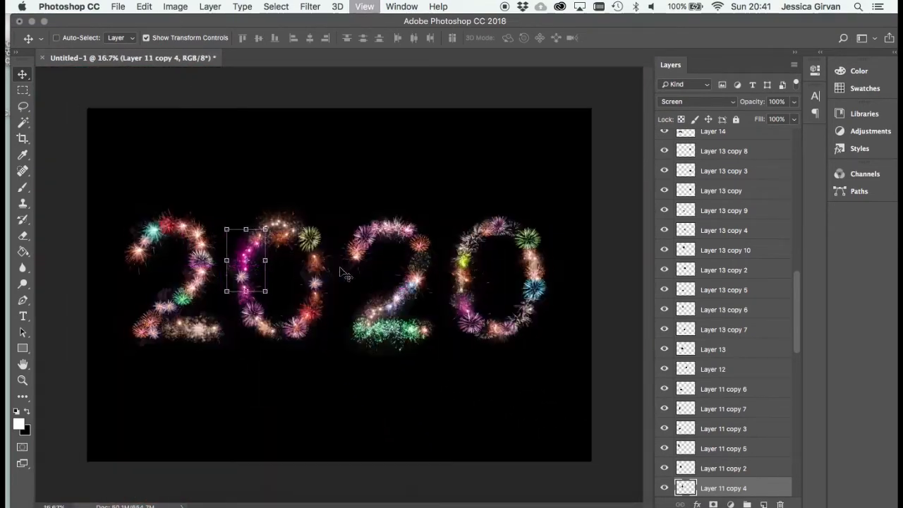
{"action": "scroll", "coordinate": [340, 272], "scroll_direction": "up", "scroll_amount": 5}
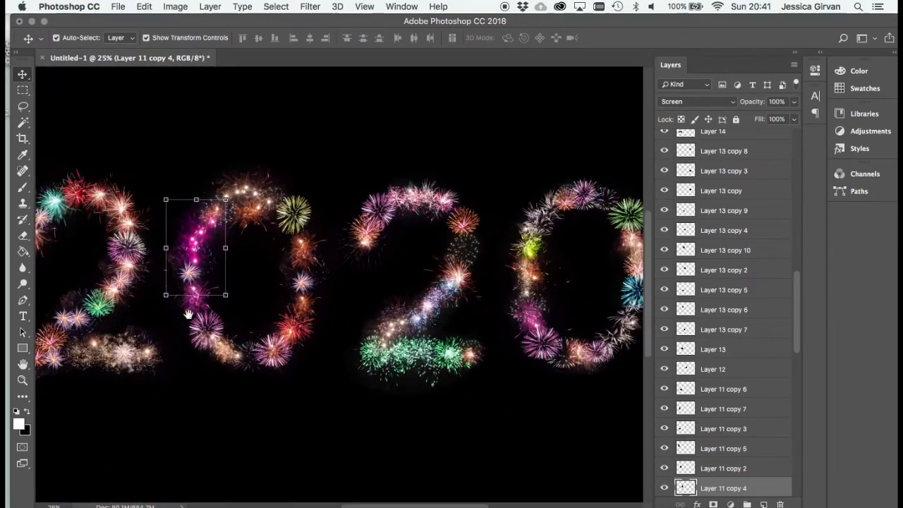
{"action": "left_click_drag", "start_coordinate": [241, 321], "coordinate": [270, 332]}
{"action": "left_click", "coordinate": [174, 6]}
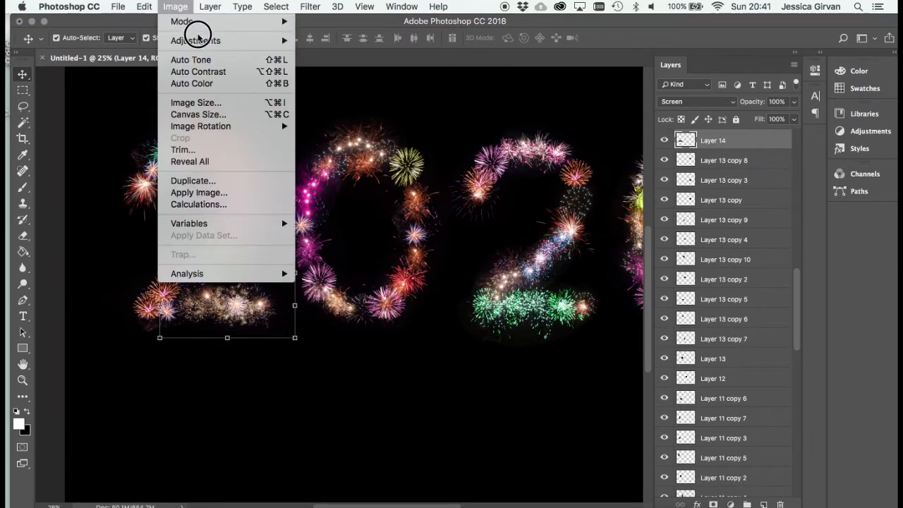
{"action": "mouse_move", "coordinate": [205, 38]}
{"action": "left_click", "coordinate": [377, 105]}
{"action": "left_click_drag", "start_coordinate": [636, 133], "coordinate": [662, 132]}
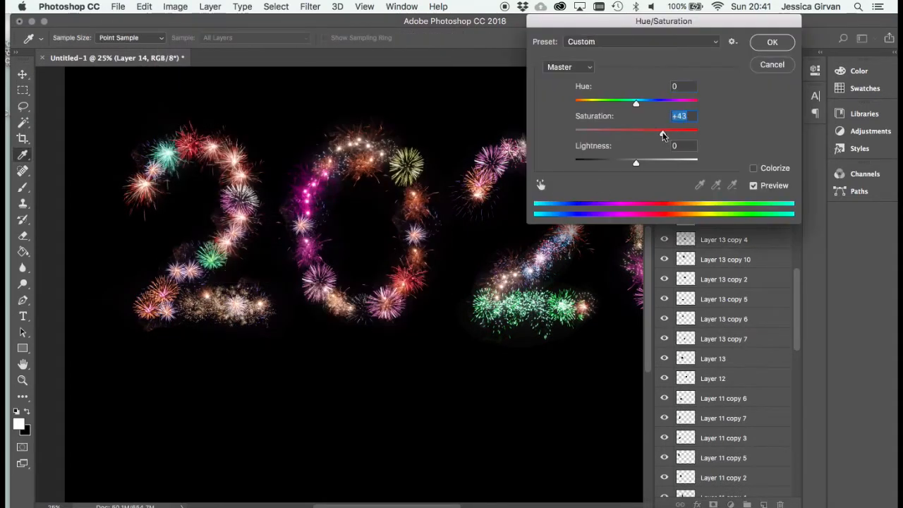
{"action": "left_click_drag", "start_coordinate": [635, 102], "coordinate": [693, 101]}
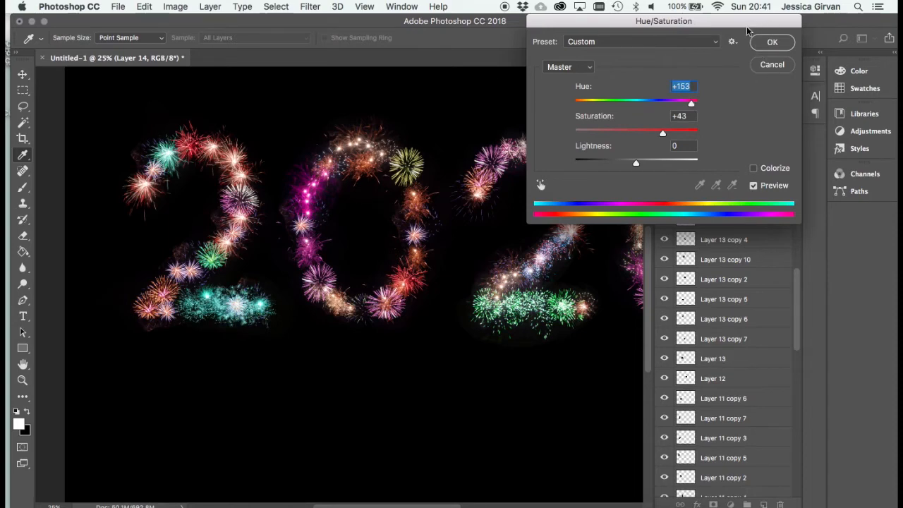
{"action": "left_click", "coordinate": [768, 44]}
Recolour the small starburst at the first 2's lower left corner purple with Hue/Saturation, using hue -84 and saturation +56
{"action": "left_click", "coordinate": [128, 307]}
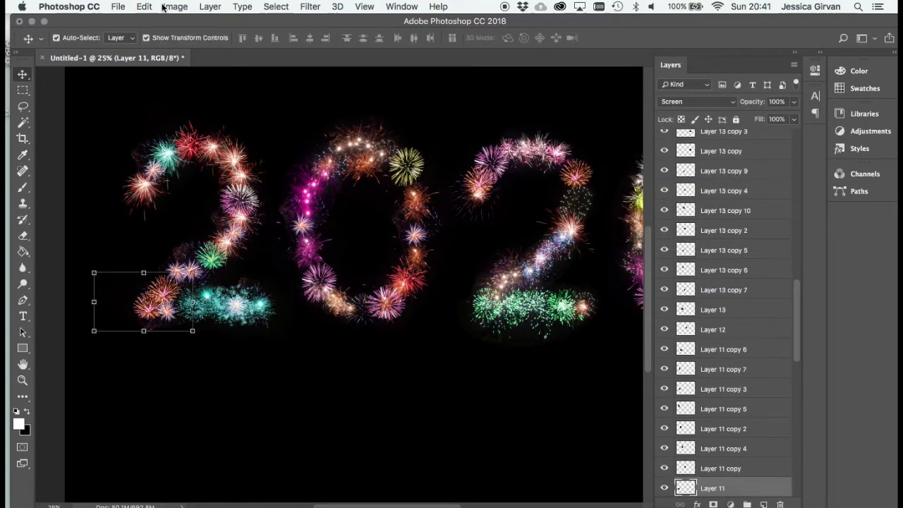
{"action": "left_click", "coordinate": [203, 7]}
{"action": "left_click", "coordinate": [342, 106]}
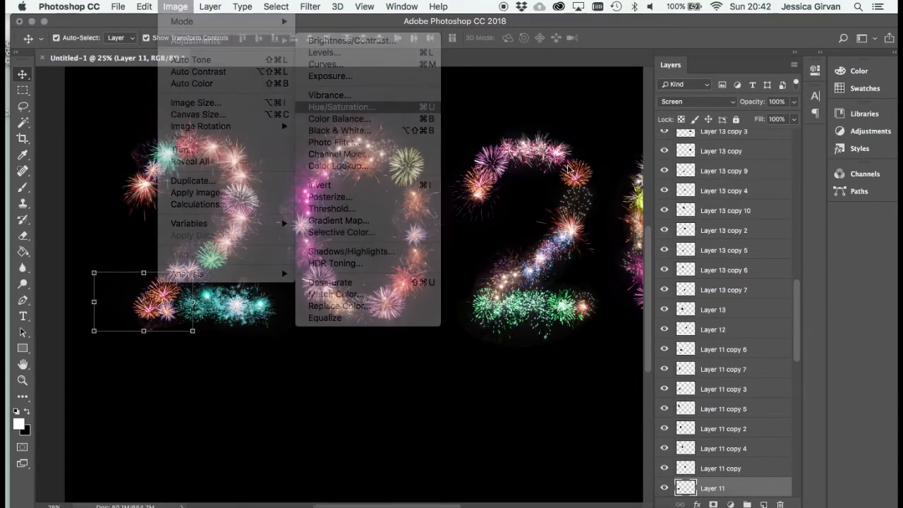
{"action": "left_click_drag", "start_coordinate": [597, 132], "coordinate": [671, 132]}
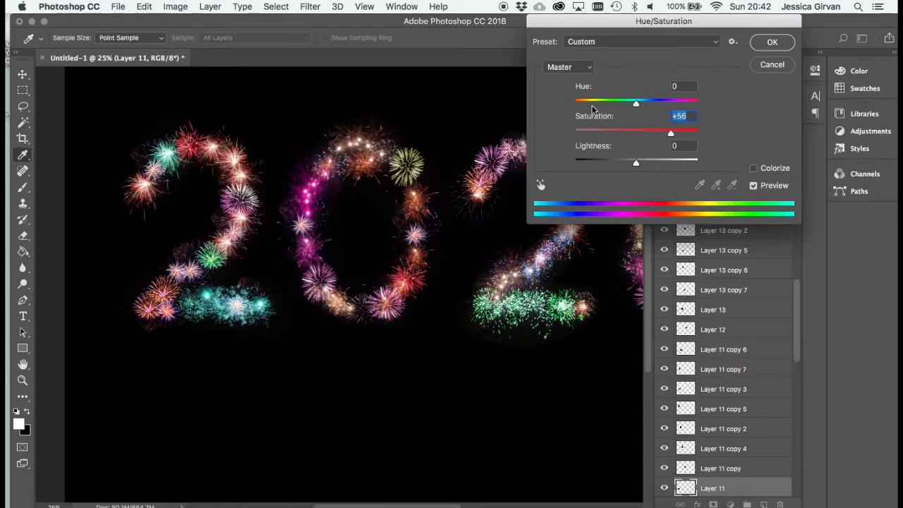
{"action": "left_click", "coordinate": [599, 101]}
{"action": "left_click", "coordinate": [772, 42]}
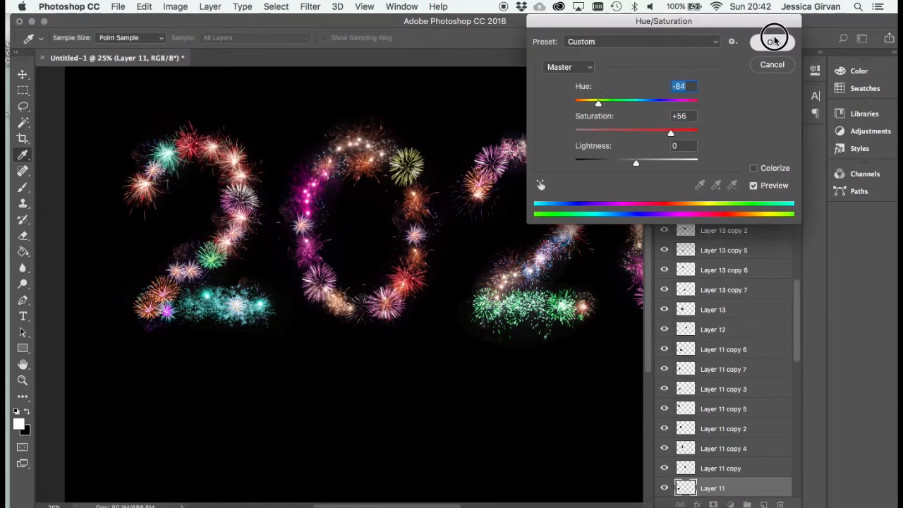
Recolour the firework just right of the red one atop the first 2 yellow, using hue +32 and saturation +24
{"action": "mouse_move", "coordinate": [235, 154]}
{"action": "left_mouse_down"}
{"action": "mouse_move", "coordinate": [331, 147]}
{"action": "mouse_move", "coordinate": [247, 156]}
{"action": "left_mouse_up"}
{"action": "left_click", "coordinate": [176, 7]}
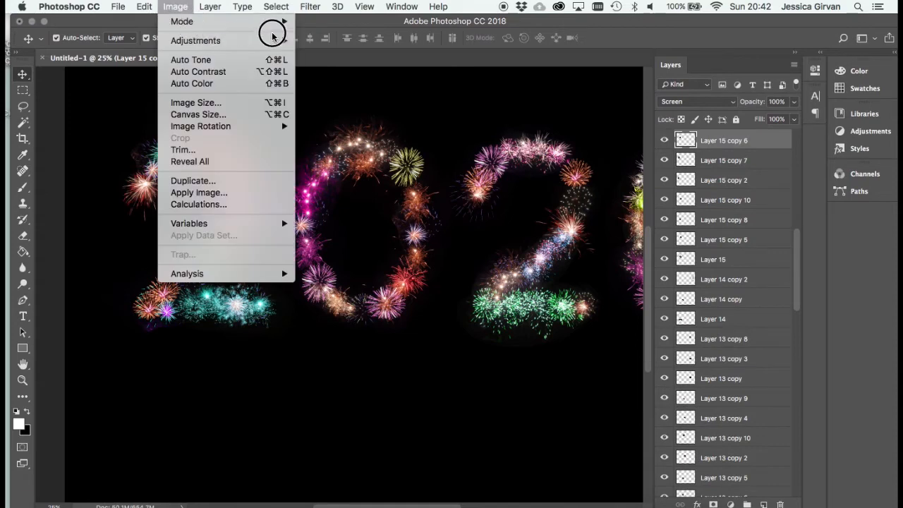
{"action": "mouse_move", "coordinate": [278, 36]}
{"action": "left_click", "coordinate": [395, 106]}
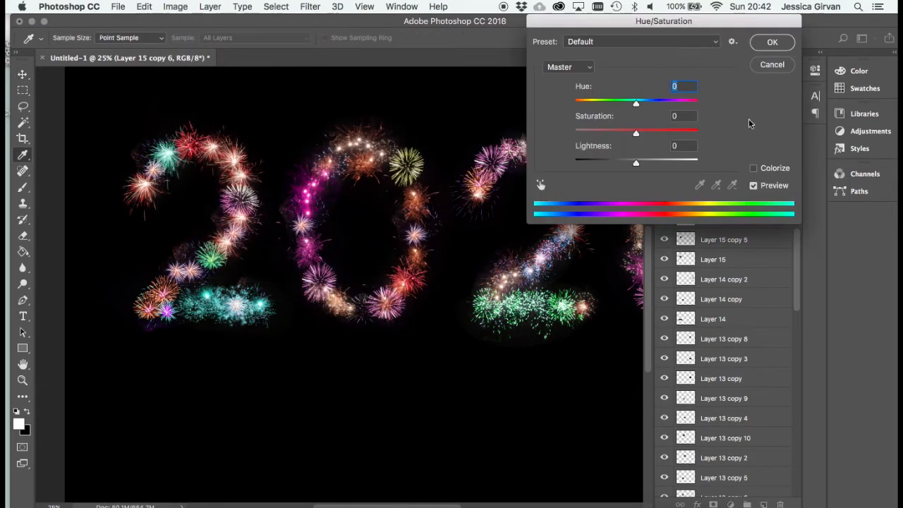
{"action": "left_click", "coordinate": [682, 133]}
{"action": "left_click", "coordinate": [671, 100]}
{"action": "left_click_drag", "start_coordinate": [679, 103], "coordinate": [656, 101]}
{"action": "left_click", "coordinate": [651, 134]}
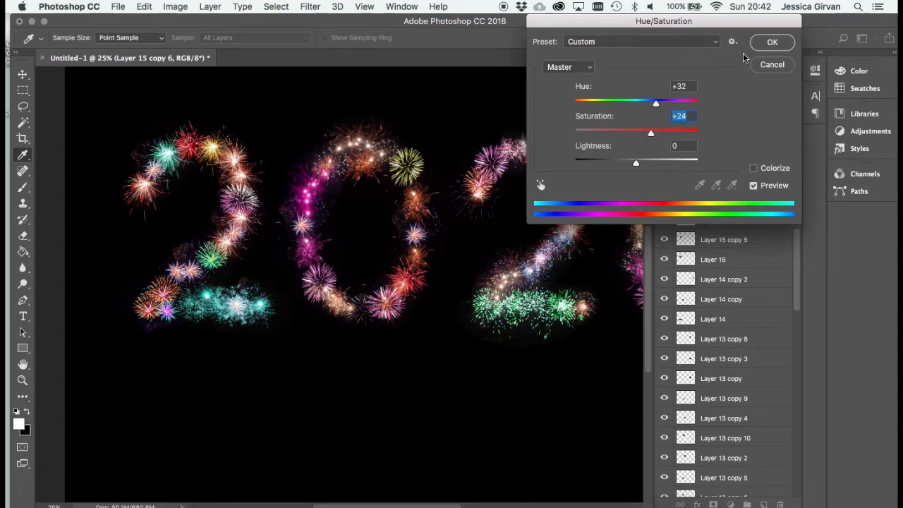
{"action": "left_click", "coordinate": [771, 42]}
Recolour the orange firework under the first 0's top curve blue with Hue/Saturation, using hue +180 and slightly reduced saturation
{"action": "key", "text": "v"}
{"action": "left_click", "coordinate": [357, 107]}
{"action": "left_click", "coordinate": [175, 6]}
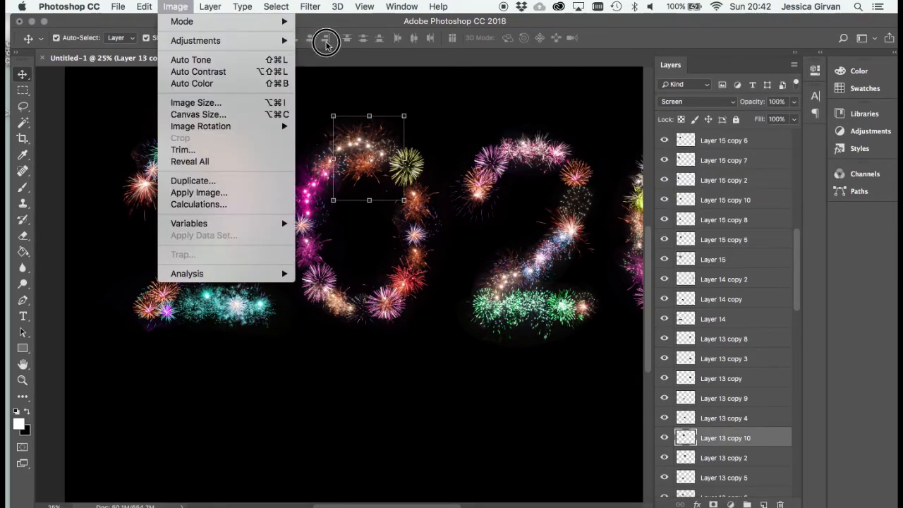
{"action": "mouse_move", "coordinate": [285, 41]}
{"action": "left_click", "coordinate": [395, 107]}
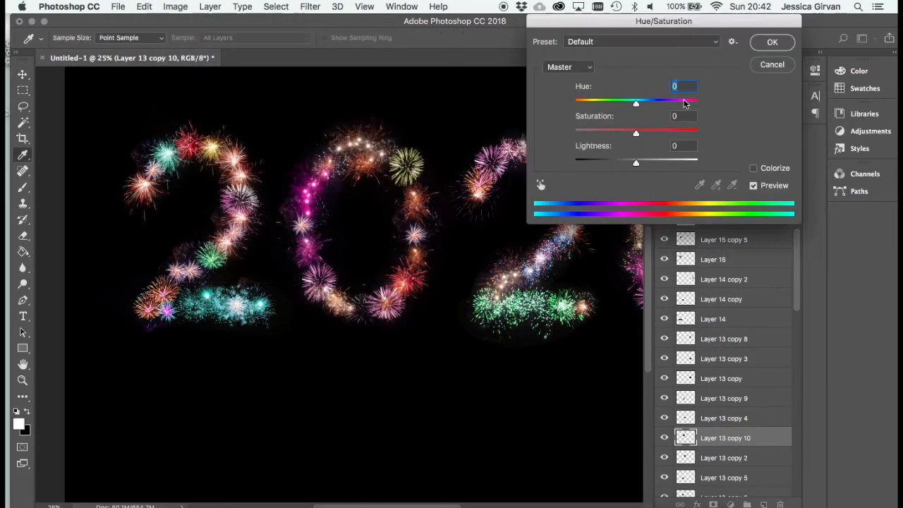
{"action": "left_click", "coordinate": [677, 103]}
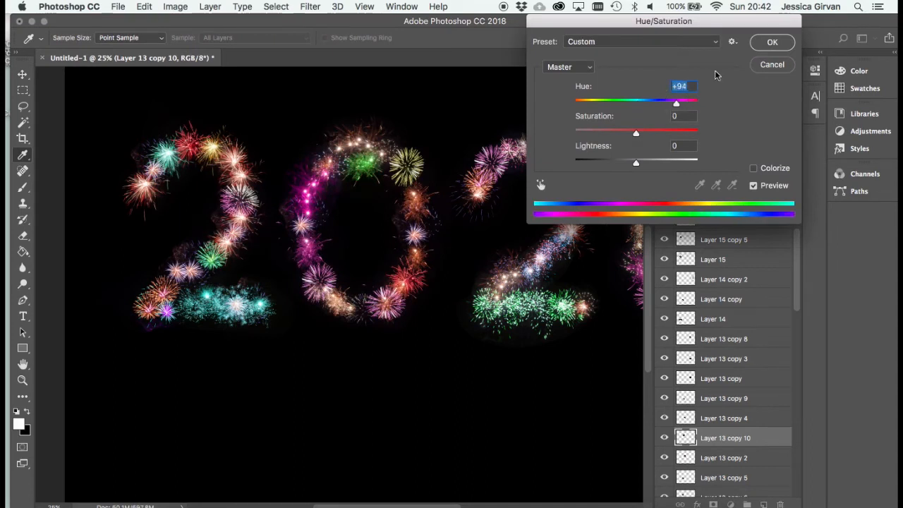
{"action": "left_click", "coordinate": [605, 101]}
{"action": "left_click", "coordinate": [635, 103]}
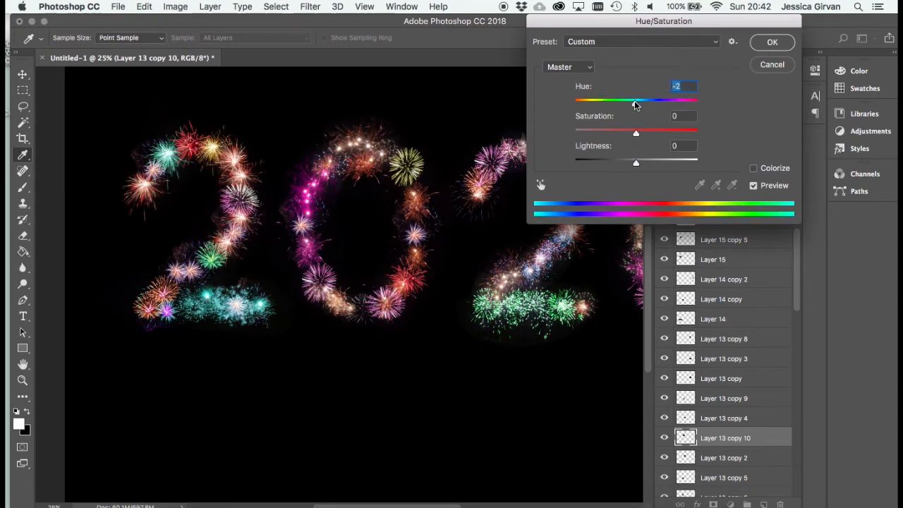
{"action": "left_click", "coordinate": [685, 102]}
{"action": "left_click", "coordinate": [698, 102]}
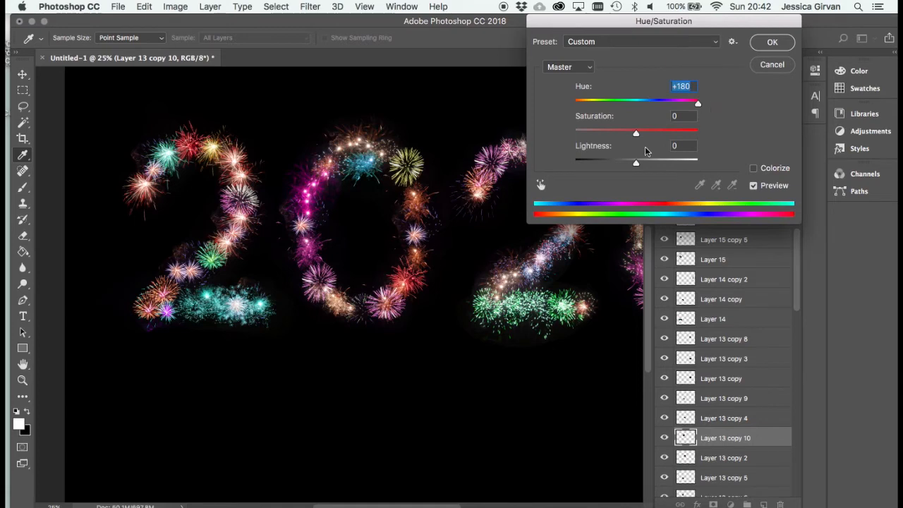
{"action": "left_click", "coordinate": [623, 132]}
{"action": "left_click", "coordinate": [764, 47]}
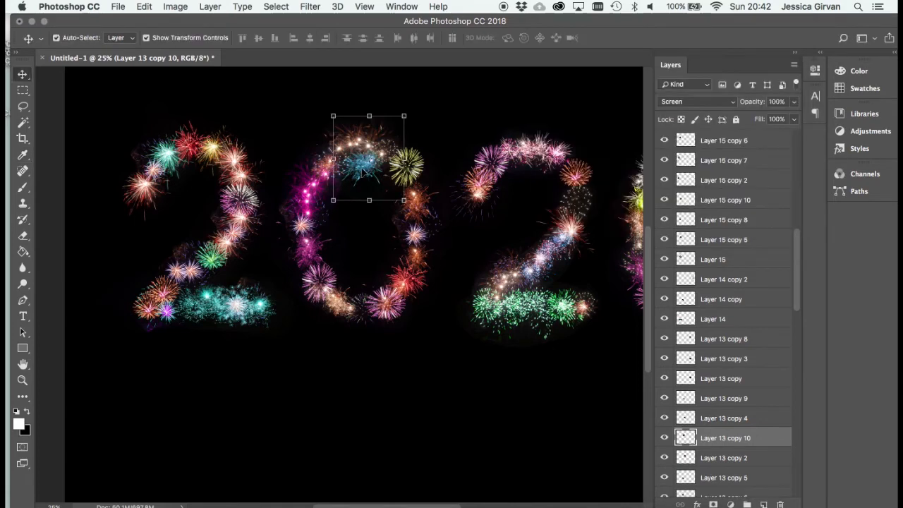
Move the blue firework slightly upward into the first 0's top curve
{"action": "left_click_drag", "start_coordinate": [360, 169], "coordinate": [359, 152]}
{"action": "scroll", "coordinate": [413, 339], "scroll_direction": "right", "scroll_amount": 5}
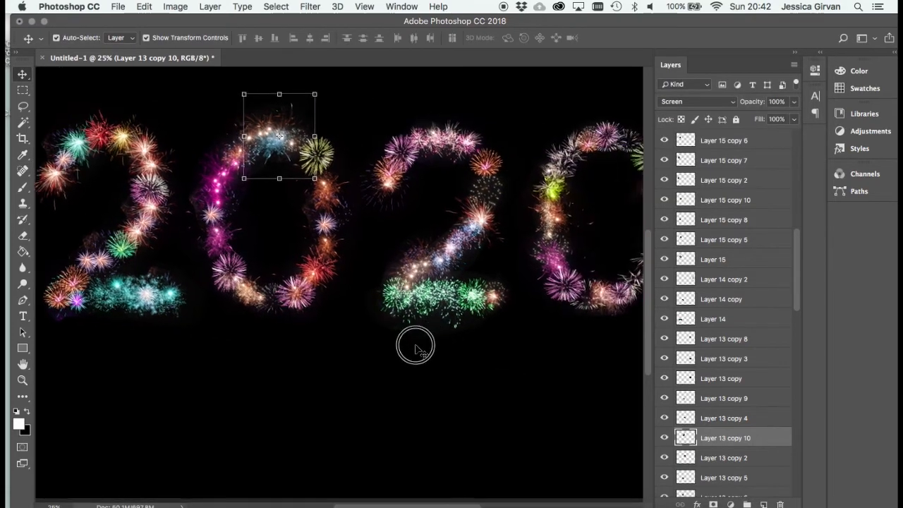
Clear the layer selection and view the whole 2020 lettering at 12.5% zoom
{"action": "left_click", "coordinate": [418, 180]}
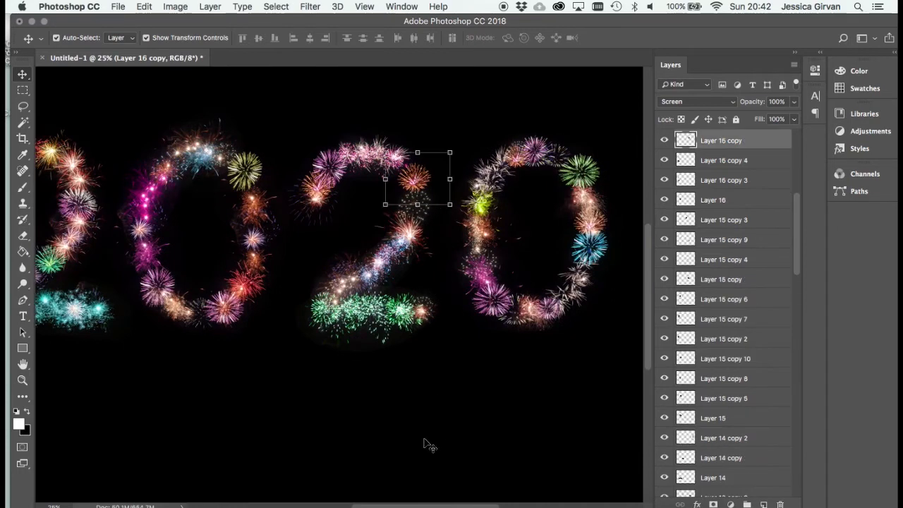
{"action": "key", "text": "super"}
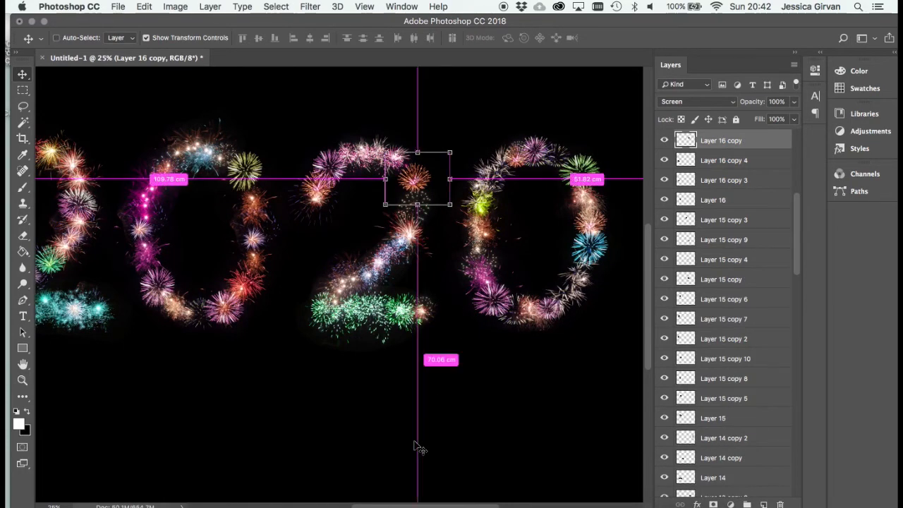
{"action": "key", "text": "super+minus"}
{"action": "left_click", "coordinate": [446, 189]}
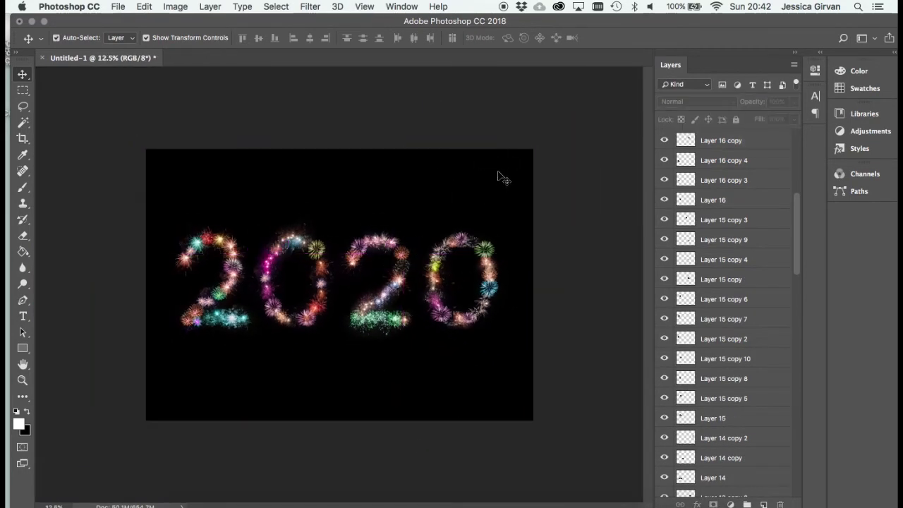